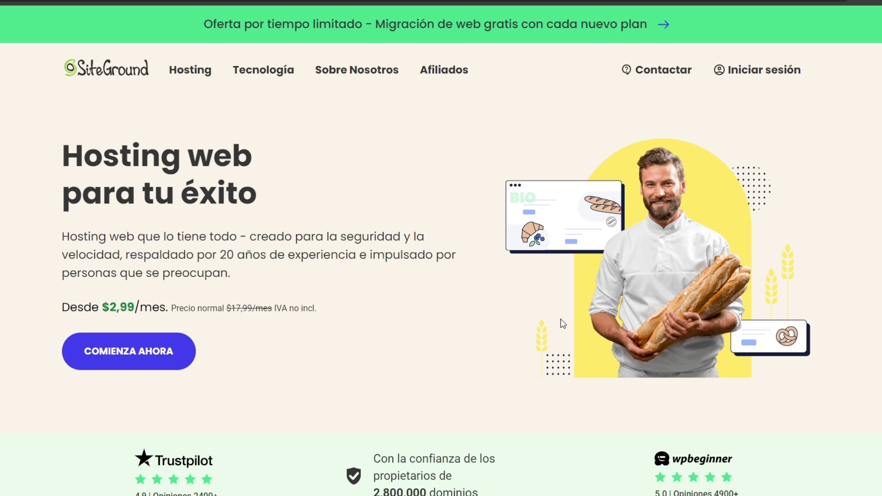
- Dismiss the Black Friday offer and choose the StartUp hosting plan at $2,99/mes
{"action": "scroll", "coordinate": [294, 199], "scroll_direction": "down", "scroll_amount": 9}
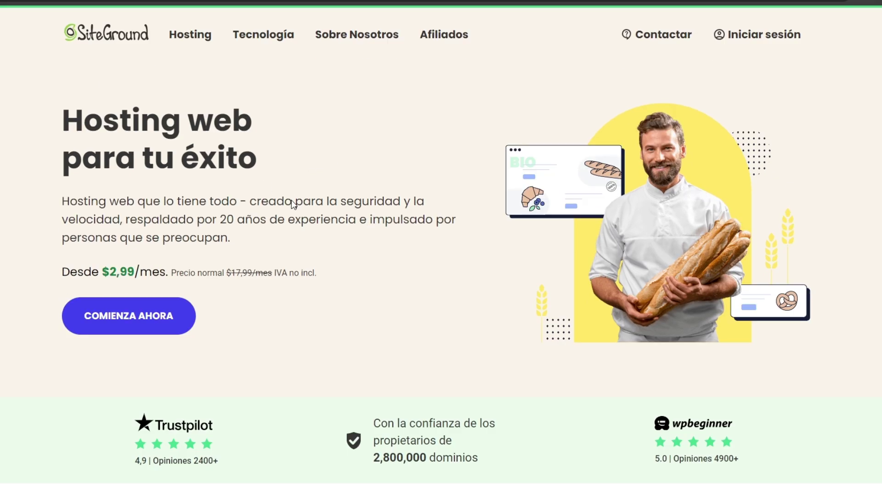
{"action": "scroll", "coordinate": [276, 112], "scroll_direction": "down", "scroll_amount": 5}
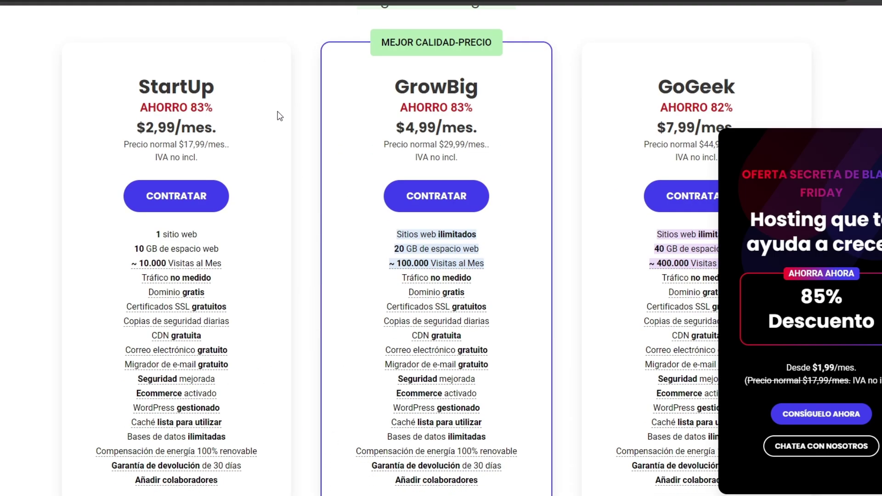
{"action": "left_click", "coordinate": [874, 138]}
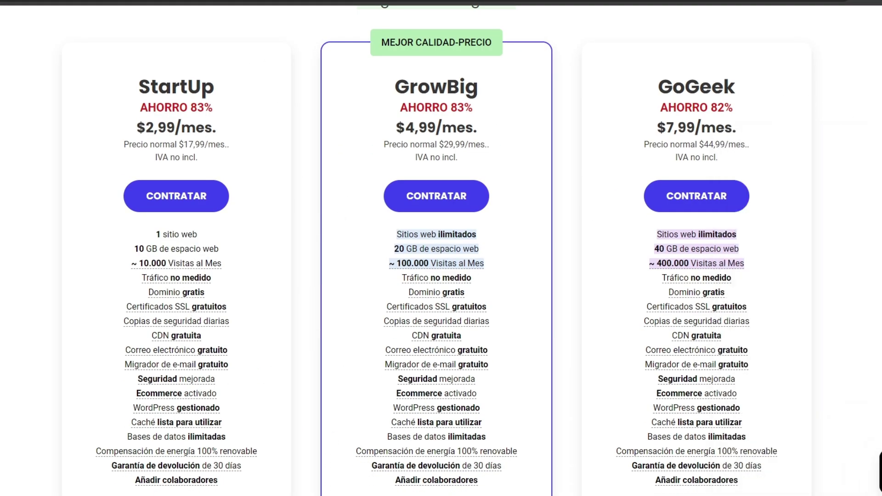
{"action": "left_click_drag", "start_coordinate": [139, 87], "coordinate": [218, 88]}
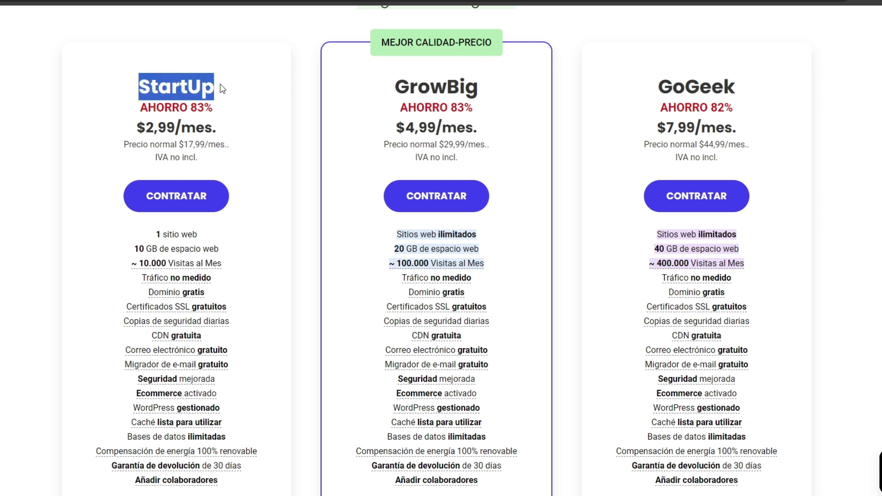
{"action": "left_click", "coordinate": [206, 89]}
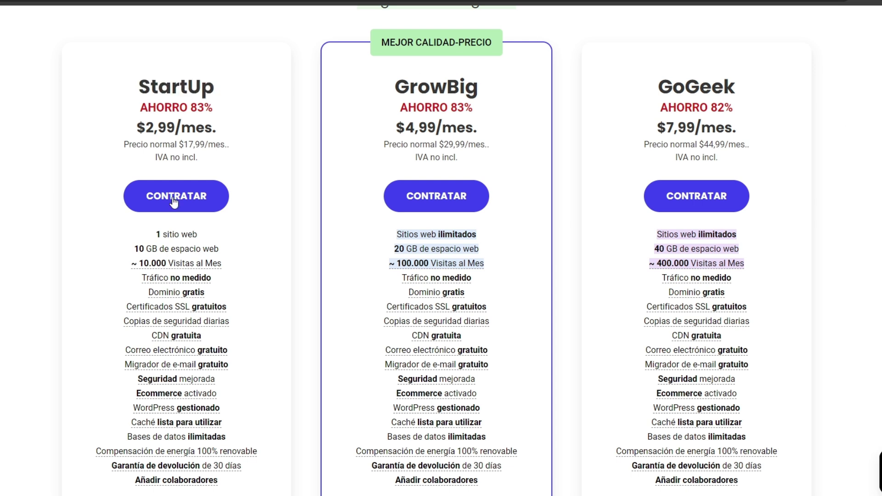
{"action": "left_click", "coordinate": [164, 203]}
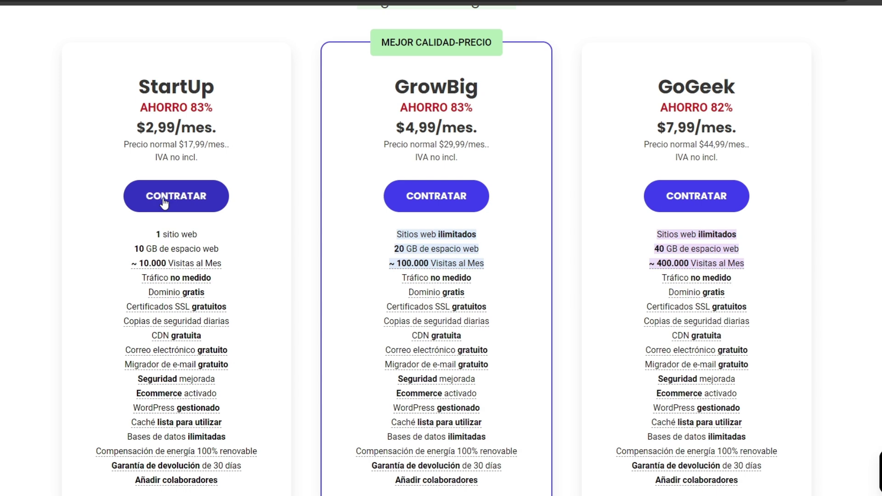
- Enter the new domain minegociomxx with the .com.mx extension and continue to the order details
{"action": "scroll", "coordinate": [211, 217], "scroll_direction": "down", "scroll_amount": 1}
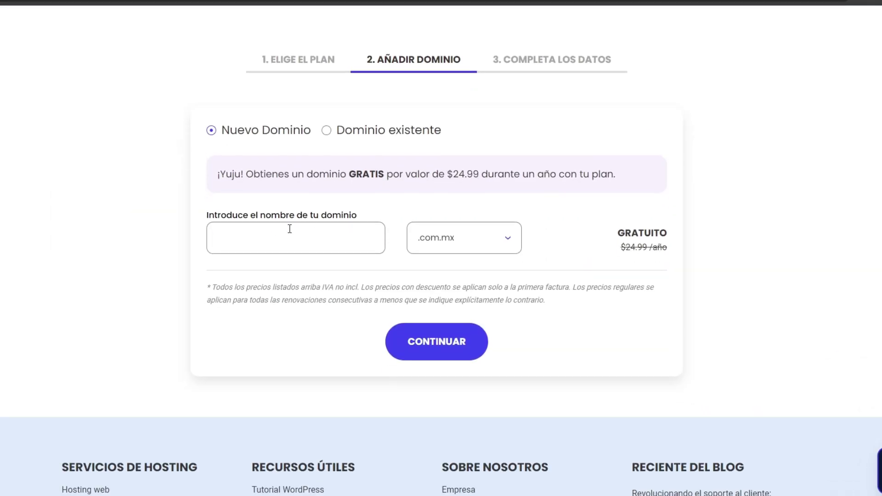
{"action": "left_click", "coordinate": [245, 246]}
{"action": "type", "text": "minegociomxx"}
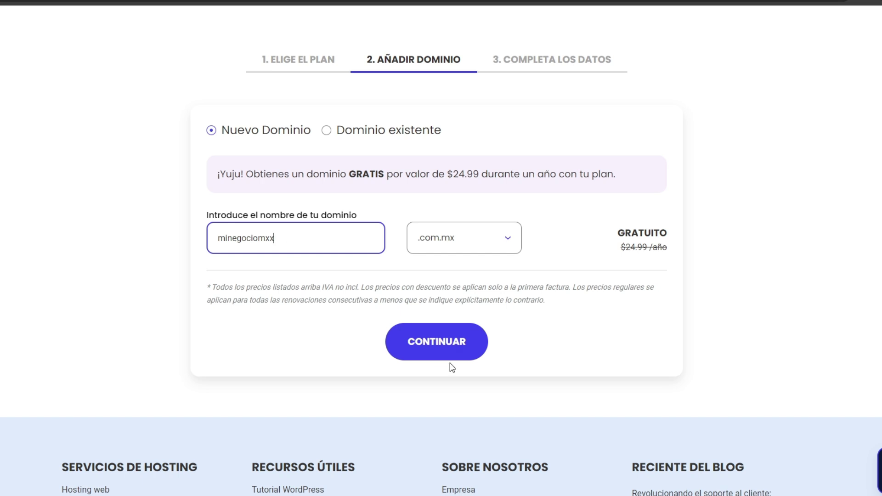
{"action": "left_click", "coordinate": [443, 353]}
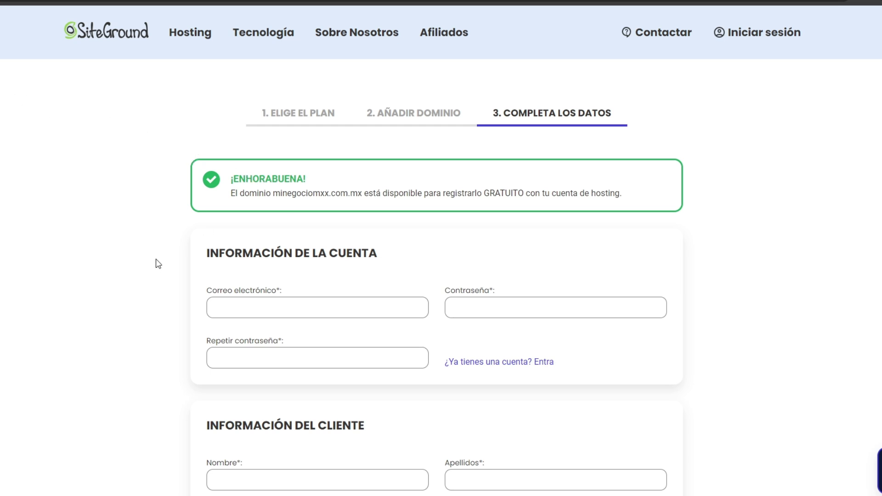
- Examine the order form's account, customer, domain owner, payment and purchase information sections
{"action": "scroll", "coordinate": [166, 276], "scroll_direction": "down", "scroll_amount": 3}
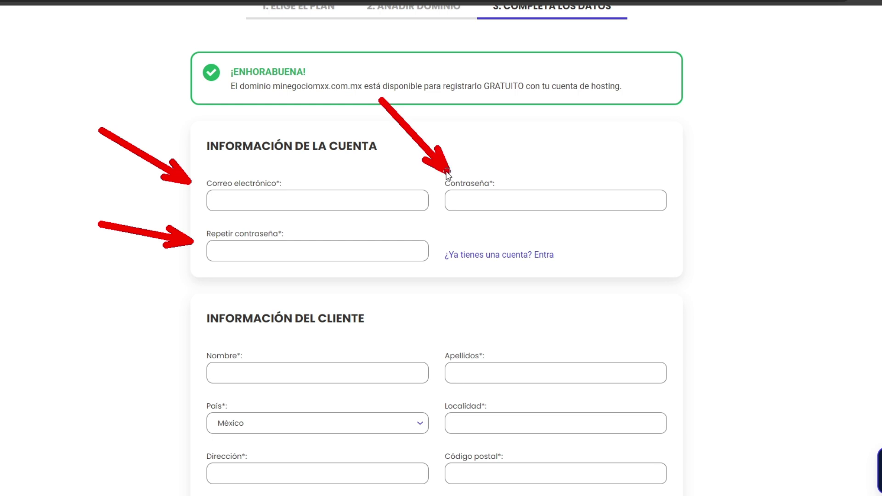
{"action": "scroll", "coordinate": [350, 122], "scroll_direction": "down", "scroll_amount": 6}
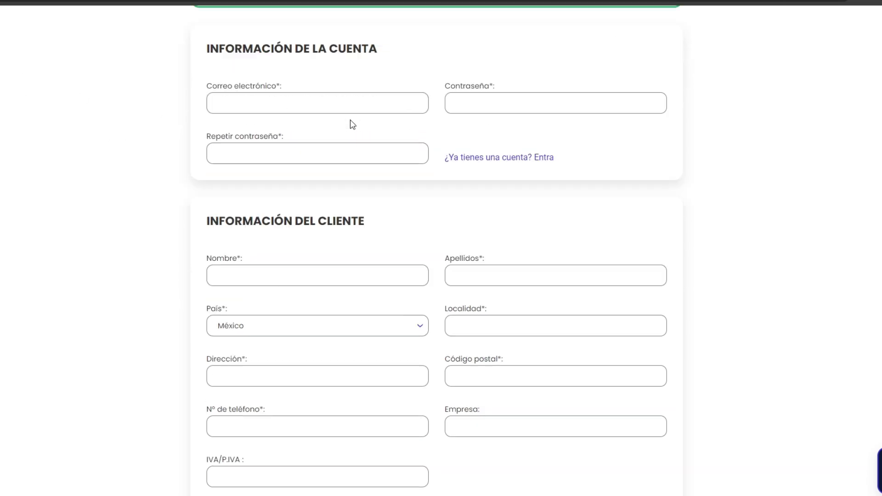
{"action": "left_click_drag", "start_coordinate": [220, 109], "coordinate": [371, 111]}
{"action": "left_click", "coordinate": [99, 114]}
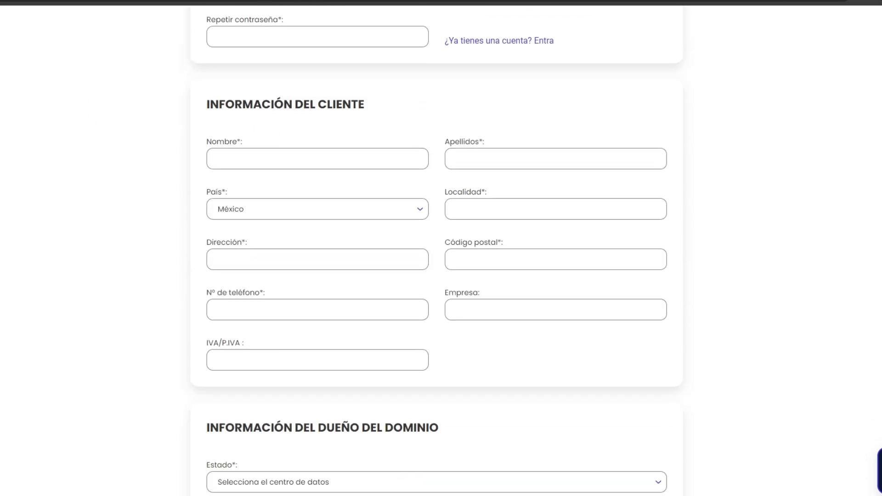
{"action": "scroll", "coordinate": [311, 130], "scroll_direction": "down", "scroll_amount": 7}
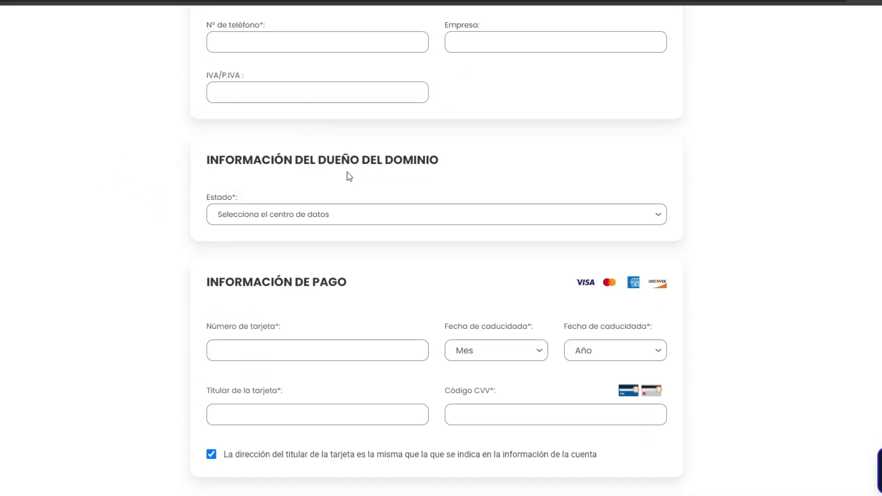
{"action": "scroll", "coordinate": [335, 223], "scroll_direction": "down", "scroll_amount": 4}
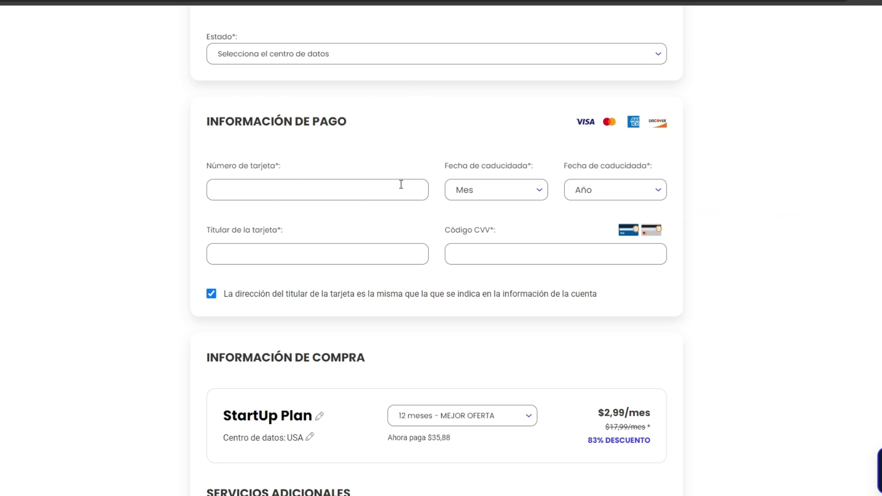
{"action": "scroll", "coordinate": [402, 184], "scroll_direction": "down", "scroll_amount": 4}
{"action": "scroll", "coordinate": [349, 214], "scroll_direction": "down", "scroll_amount": 2}
{"action": "left_click_drag", "start_coordinate": [216, 92], "coordinate": [360, 89]}
{"action": "left_click", "coordinate": [72, 102]}
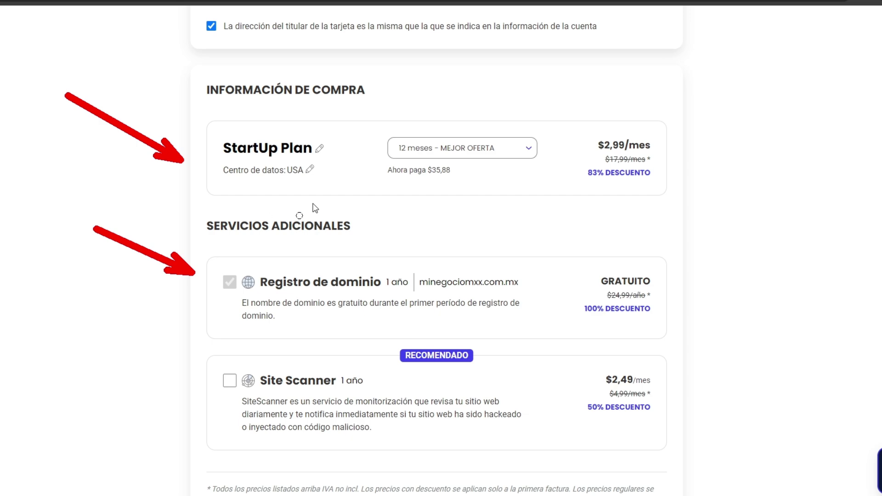
- Review the additional services and order total, and accept the terms of service and privacy policy
{"action": "scroll", "coordinate": [55, 87], "scroll_direction": "down", "scroll_amount": 4}
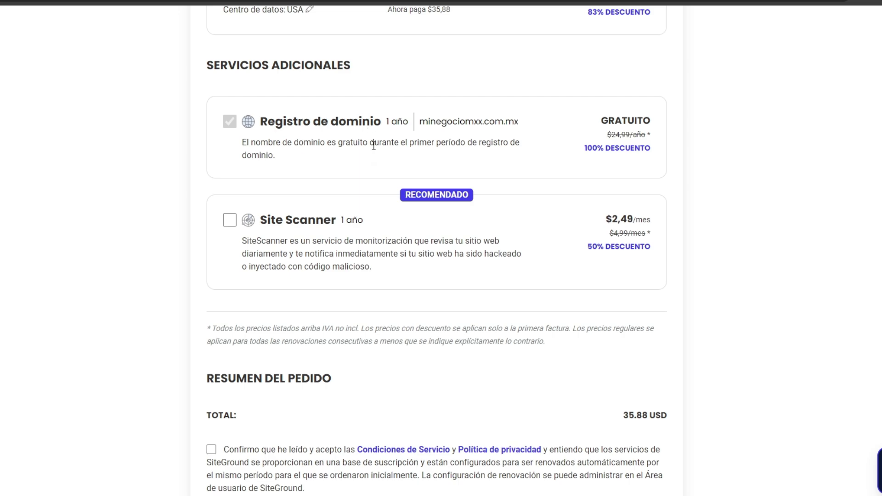
{"action": "scroll", "coordinate": [372, 147], "scroll_direction": "down", "scroll_amount": 5}
{"action": "left_click_drag", "start_coordinate": [207, 161], "coordinate": [375, 161]}
{"action": "left_click", "coordinate": [374, 161]}
{"action": "left_click_drag", "start_coordinate": [470, 91], "coordinate": [616, 196]}
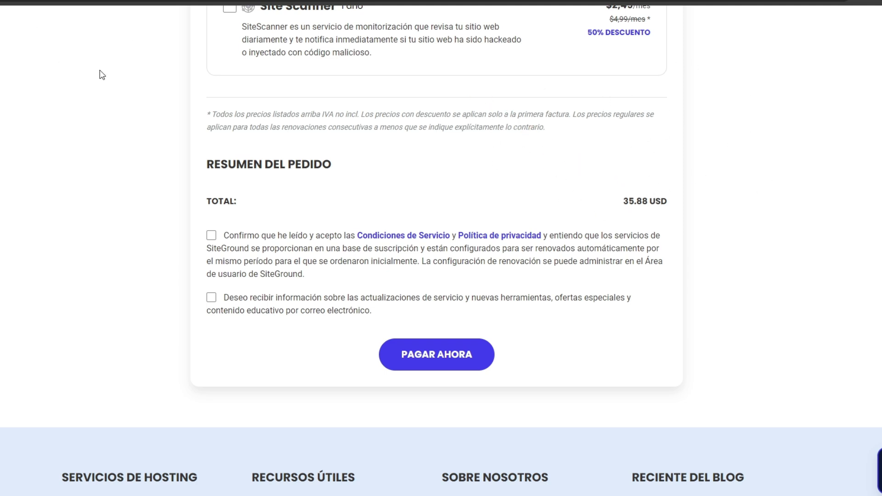
{"action": "left_click", "coordinate": [212, 236]}
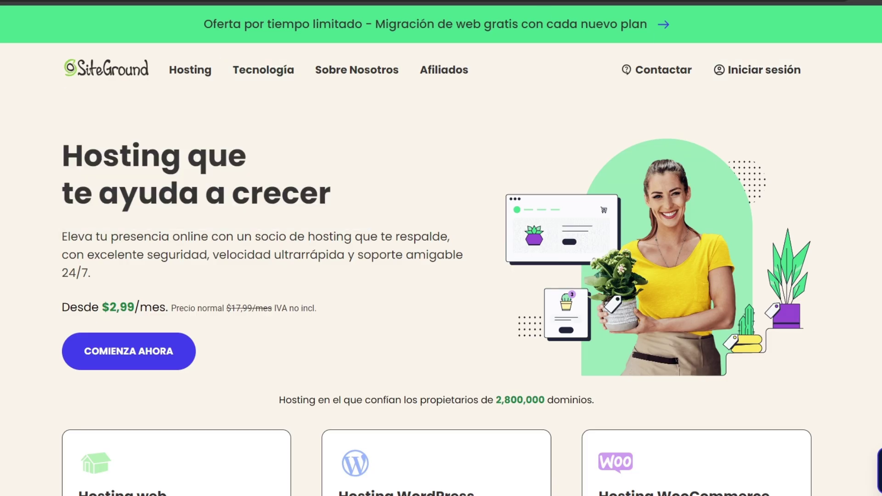
- Go to the customer sign-in and open Site Tools for the dxn-latam.com website
{"action": "left_click_drag", "start_coordinate": [544, 384], "coordinate": [731, 87]}
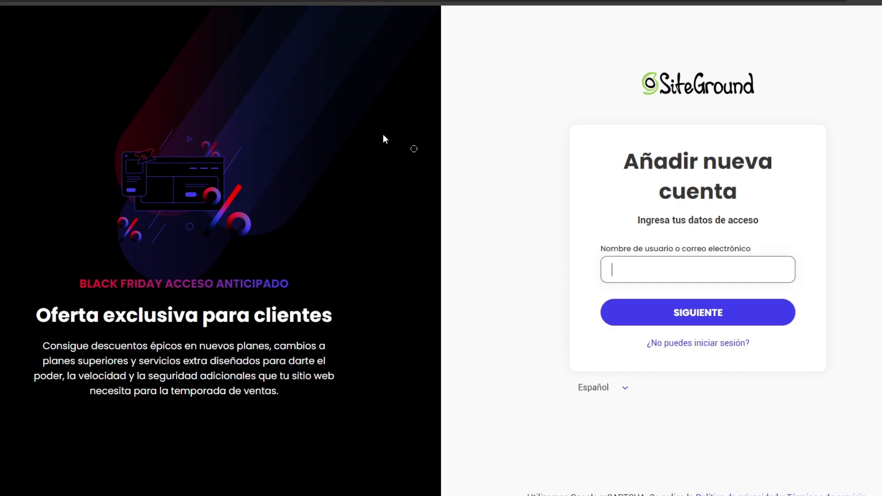
{"action": "mouse_move", "coordinate": [377, 130]}
{"action": "left_mouse_down"}
{"action": "mouse_move", "coordinate": [584, 256]}
{"action": "mouse_move", "coordinate": [582, 266]}
{"action": "left_mouse_up"}
{"action": "left_click", "coordinate": [662, 268]}
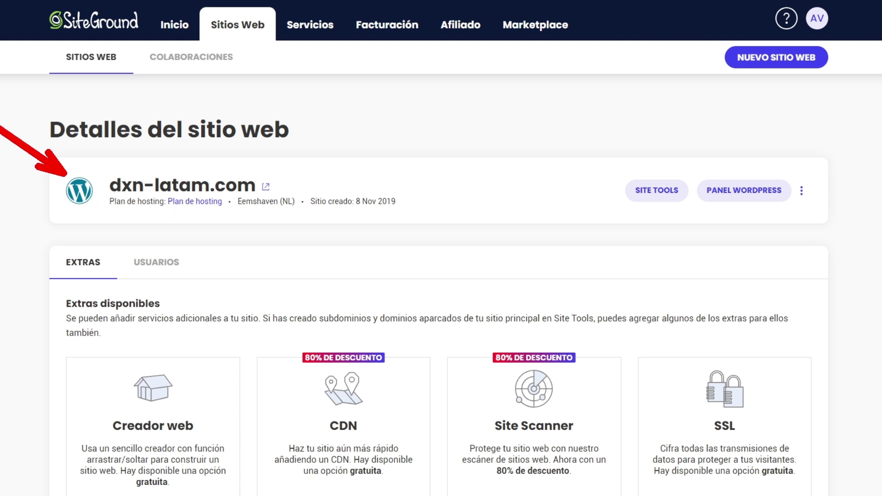
{"action": "left_click", "coordinate": [658, 195]}
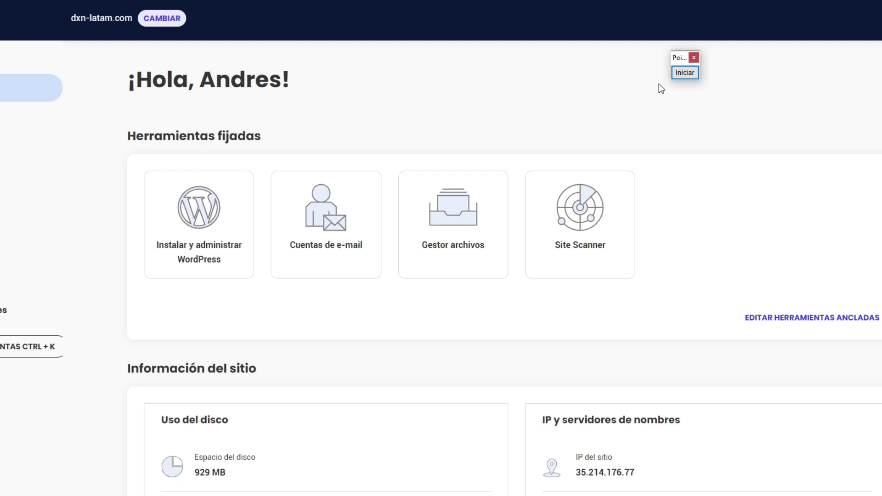
- Mark the pinned tools heading, the WordPress installation tool and the WordPress section with red arrows, and clear the arrows
{"action": "left_click", "coordinate": [684, 73]}
{"action": "left_click_drag", "start_coordinate": [431, 56], "coordinate": [275, 133]}
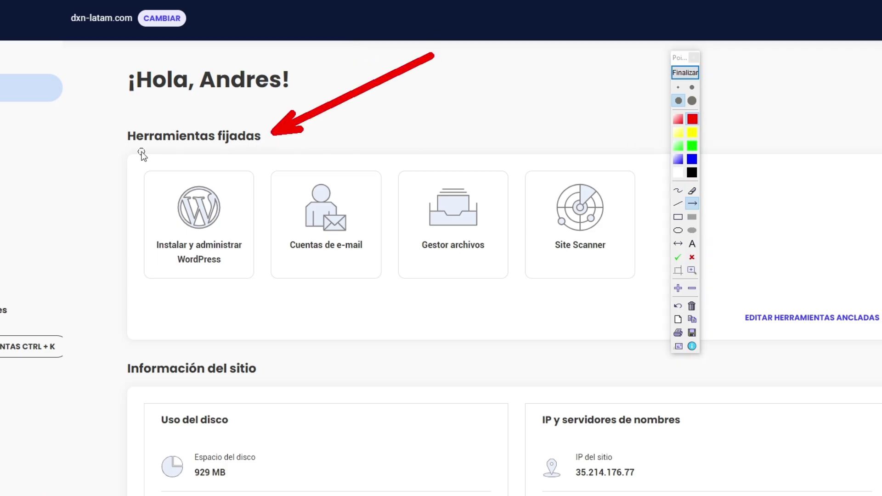
{"action": "left_click_drag", "start_coordinate": [102, 470], "coordinate": [171, 275]}
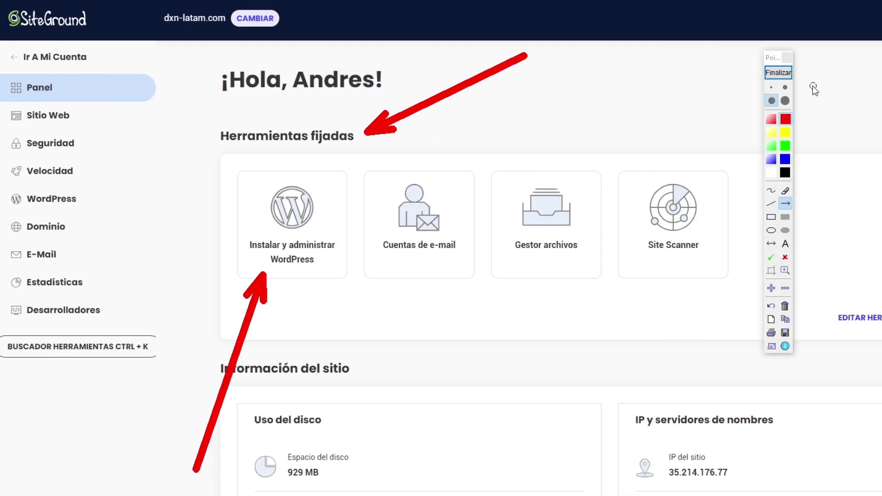
{"action": "left_click", "coordinate": [781, 73]}
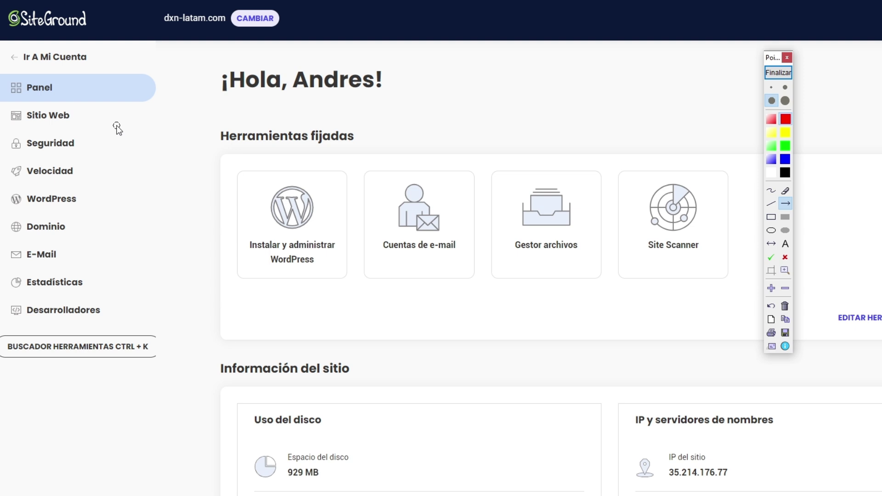
{"action": "left_click_drag", "start_coordinate": [393, 250], "coordinate": [92, 207]}
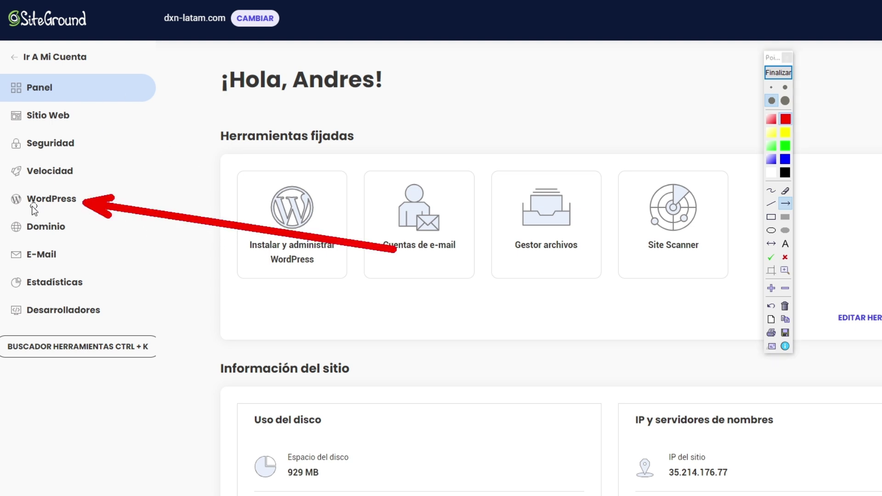
{"action": "left_click", "coordinate": [766, 73]}
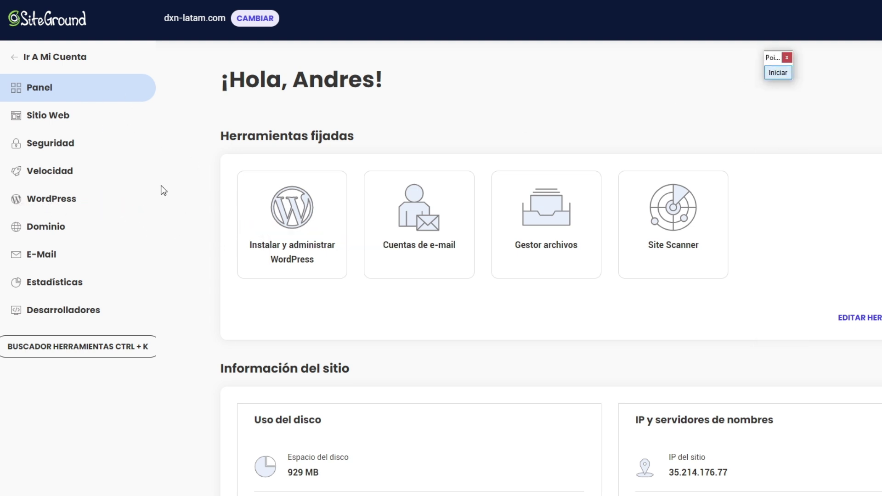
- Open the WordPress install and management page and select plain WordPress for a new installation
{"action": "left_click", "coordinate": [60, 199]}
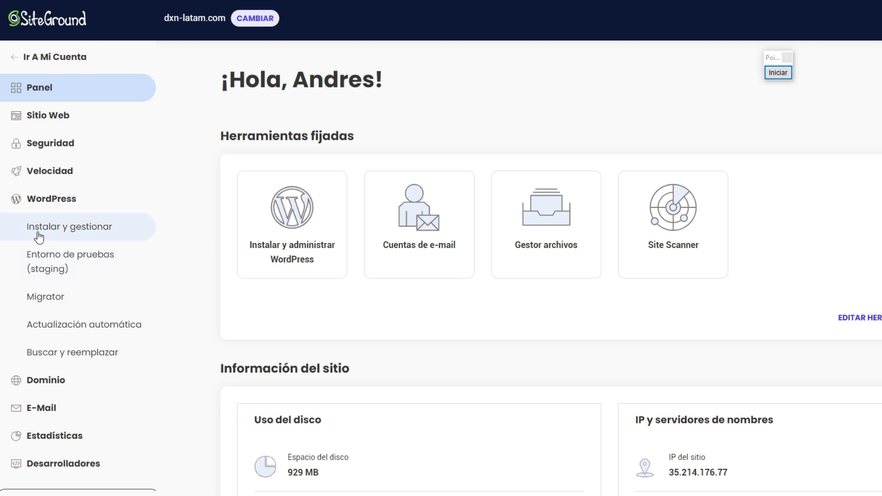
{"action": "left_click", "coordinate": [89, 236]}
{"action": "left_click_drag", "start_coordinate": [223, 216], "coordinate": [383, 216]}
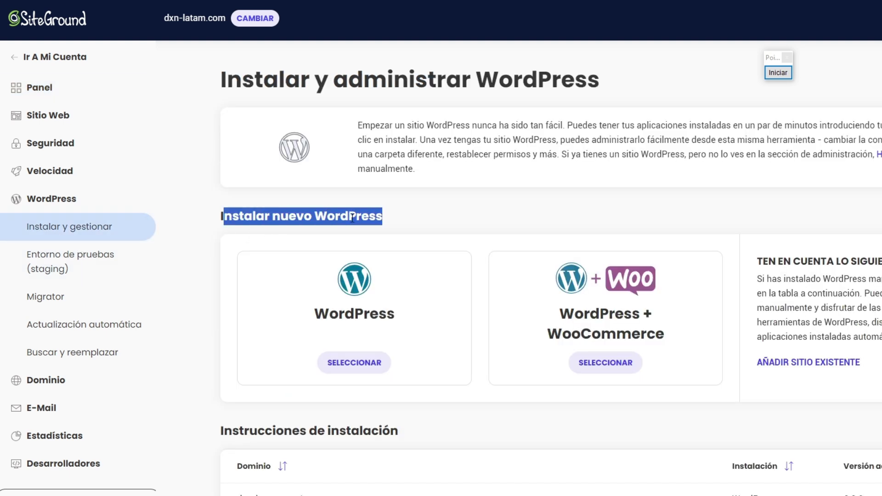
{"action": "left_click", "coordinate": [345, 363]}
- Examine the installation form's application configuration, admin information and add-on settings
{"action": "scroll", "coordinate": [389, 270], "scroll_direction": "down", "scroll_amount": 5}
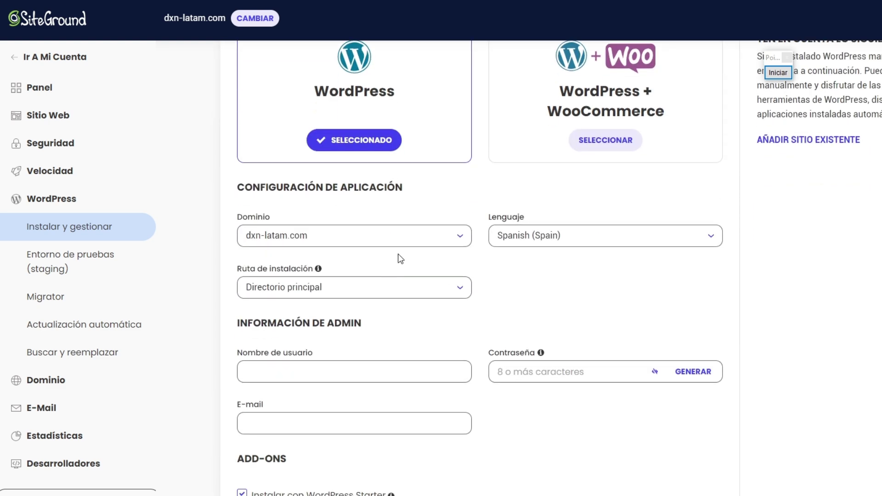
{"action": "scroll", "coordinate": [287, 136], "scroll_direction": "down", "scroll_amount": 1}
{"action": "left_click_drag", "start_coordinate": [321, 133], "coordinate": [401, 135]}
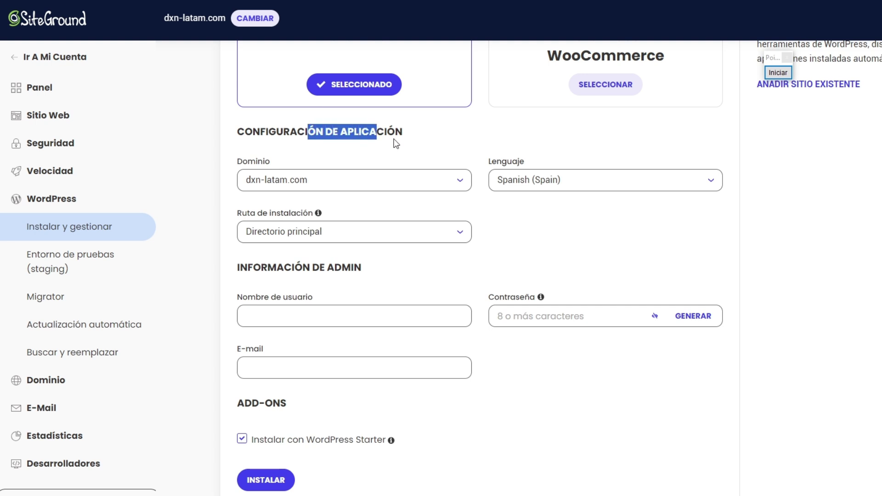
{"action": "left_click", "coordinate": [395, 143]}
{"action": "scroll", "coordinate": [395, 143], "scroll_direction": "down", "scroll_amount": 1}
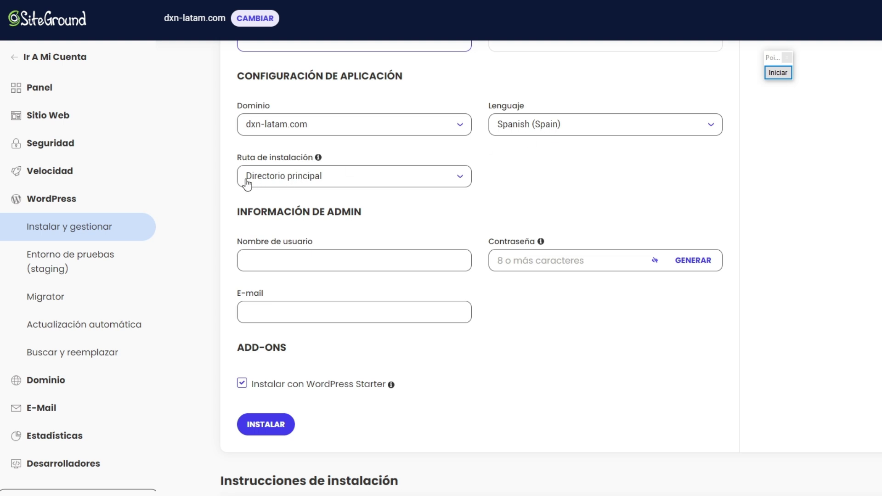
{"action": "left_click_drag", "start_coordinate": [245, 211], "coordinate": [363, 212]}
{"action": "left_click", "coordinate": [364, 214]}
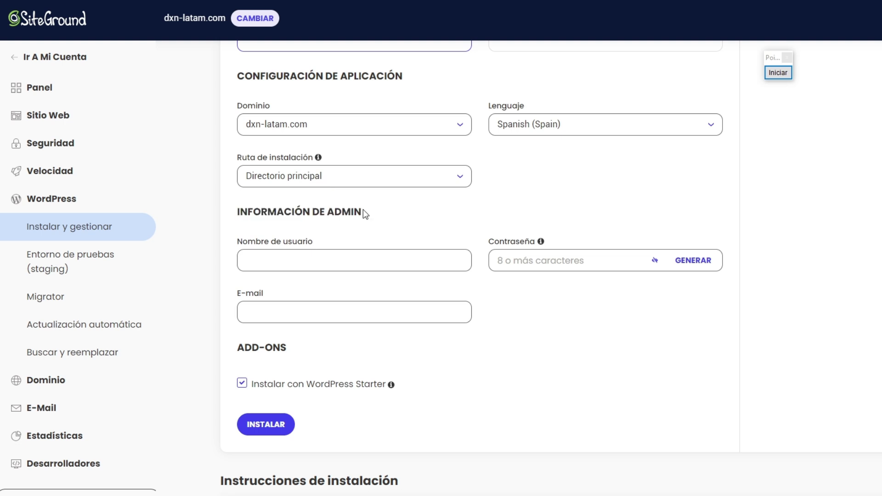
- Draw red arrows pointing to the admin username field, the password field and the password generation option
{"action": "left_click", "coordinate": [775, 79]}
{"action": "left_click_drag", "start_coordinate": [137, 197], "coordinate": [227, 248]}
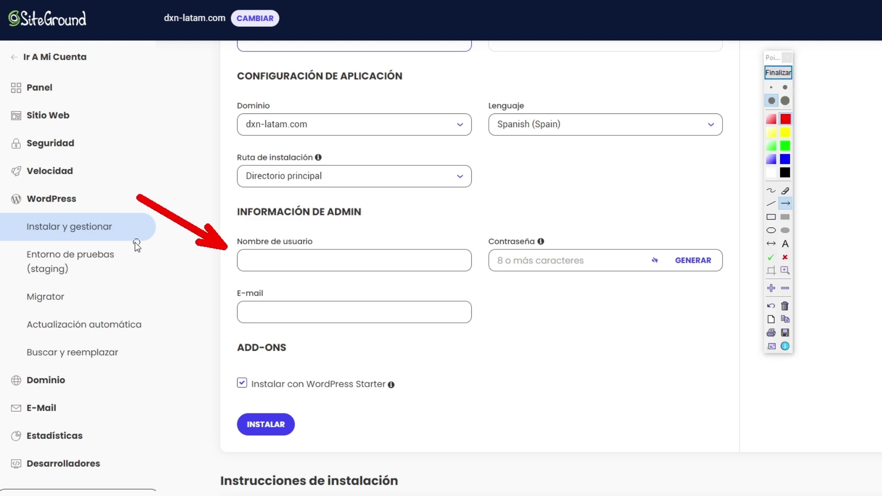
{"action": "left_click_drag", "start_coordinate": [478, 140], "coordinate": [505, 242]}
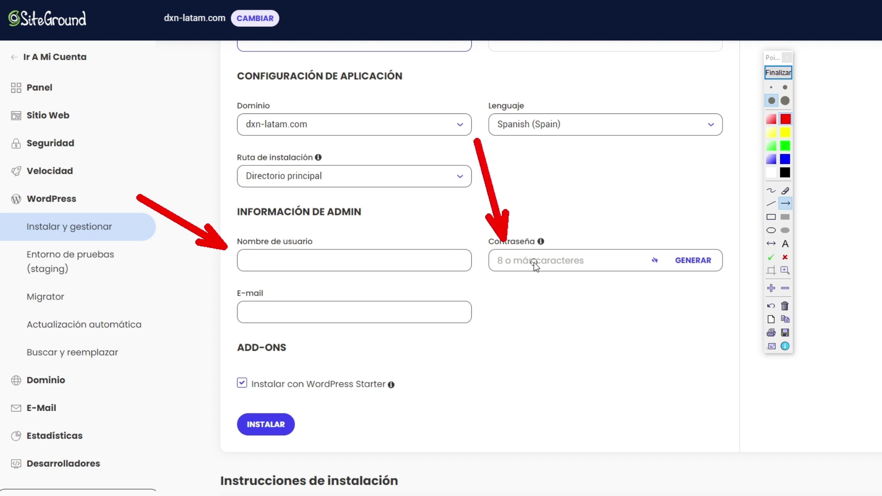
{"action": "mouse_move", "coordinate": [645, 363]}
{"action": "left_mouse_down"}
{"action": "mouse_move", "coordinate": [705, 271]}
{"action": "mouse_move", "coordinate": [682, 274]}
{"action": "left_mouse_up"}
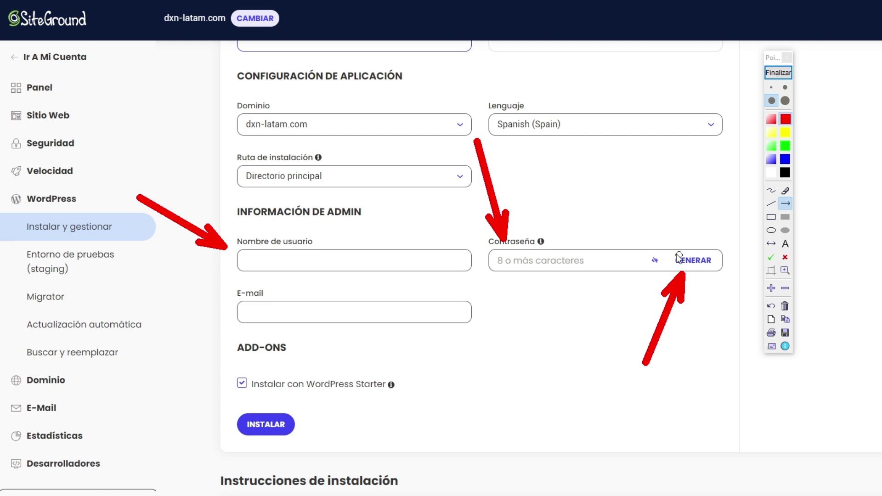
- Draw red arrows pointing to the admin e-mail field and the WordPress Starter option, and clear all arrows
{"action": "mouse_move", "coordinate": [40, 243]}
{"action": "left_mouse_down"}
{"action": "mouse_move", "coordinate": [183, 305]}
{"action": "mouse_move", "coordinate": [235, 310]}
{"action": "left_mouse_up"}
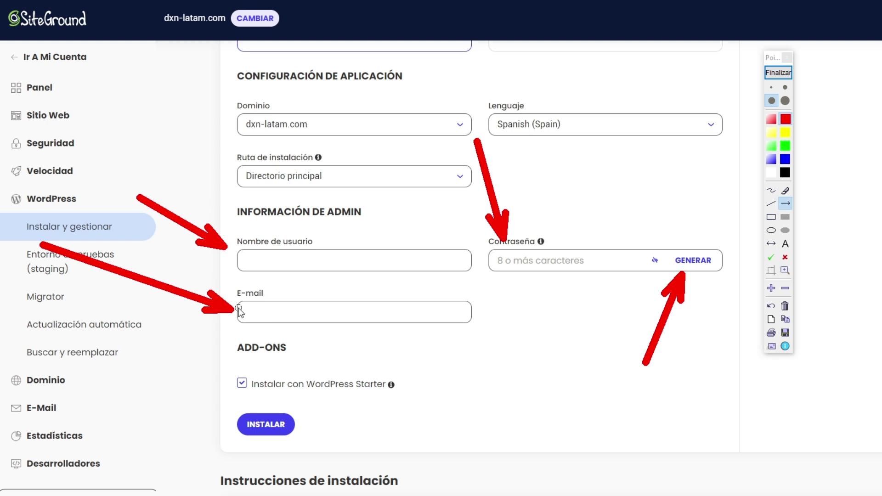
{"action": "mouse_move", "coordinate": [138, 446]}
{"action": "left_mouse_down"}
{"action": "mouse_move", "coordinate": [154, 446]}
{"action": "mouse_move", "coordinate": [247, 396]}
{"action": "left_mouse_up"}
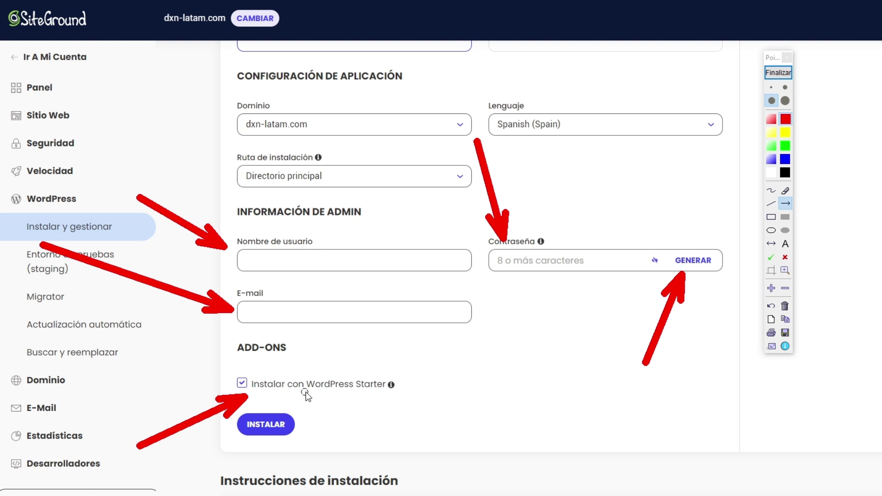
{"action": "left_click", "coordinate": [789, 78]}
- Exclude WordPress Starter, fill in the admin username, password and e-mail, and install WordPress in the test subdirectory of dxn-latam.com
{"action": "left_click", "coordinate": [242, 384]}
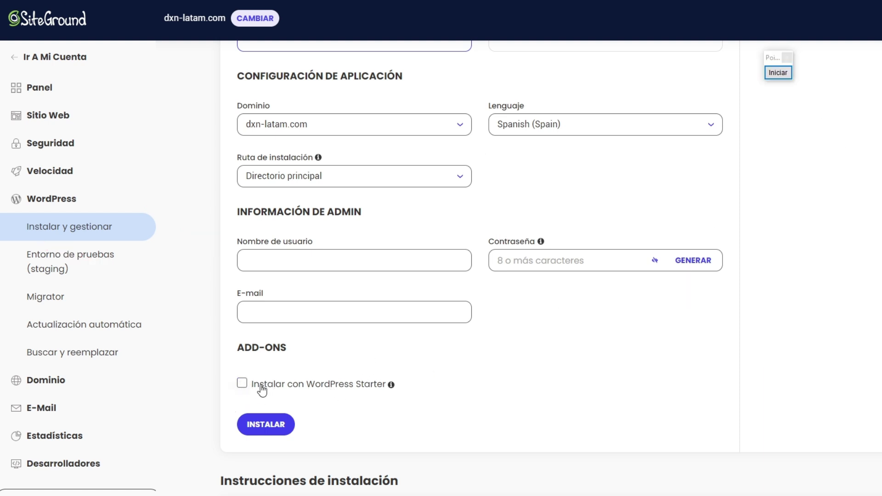
{"action": "left_click", "coordinate": [275, 425]}
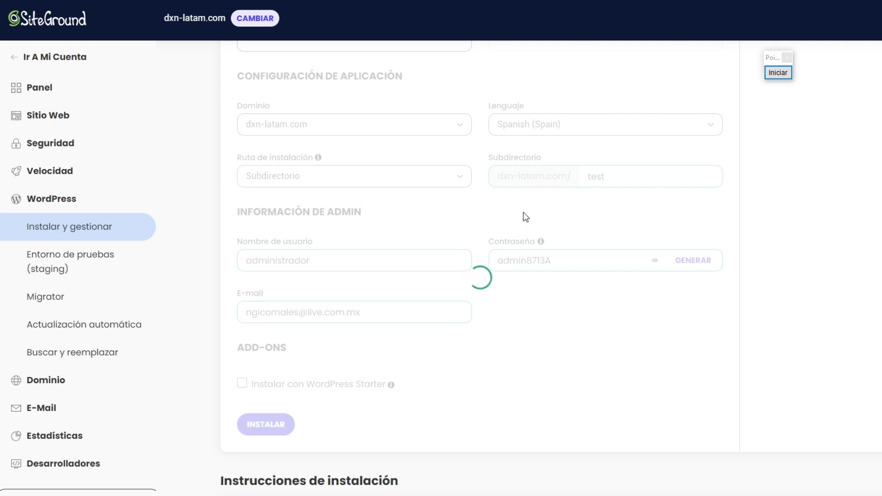
{"action": "left_click_drag", "start_coordinate": [237, 264], "coordinate": [397, 264]}
{"action": "left_click", "coordinate": [435, 243]}
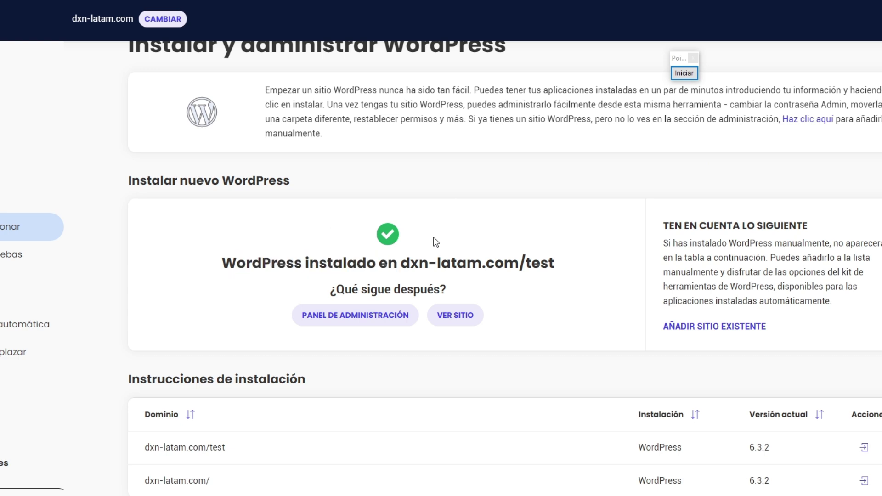
- Open the administration panel of the new WordPress site and go to the page for adding themes
{"action": "left_click", "coordinate": [353, 317]}
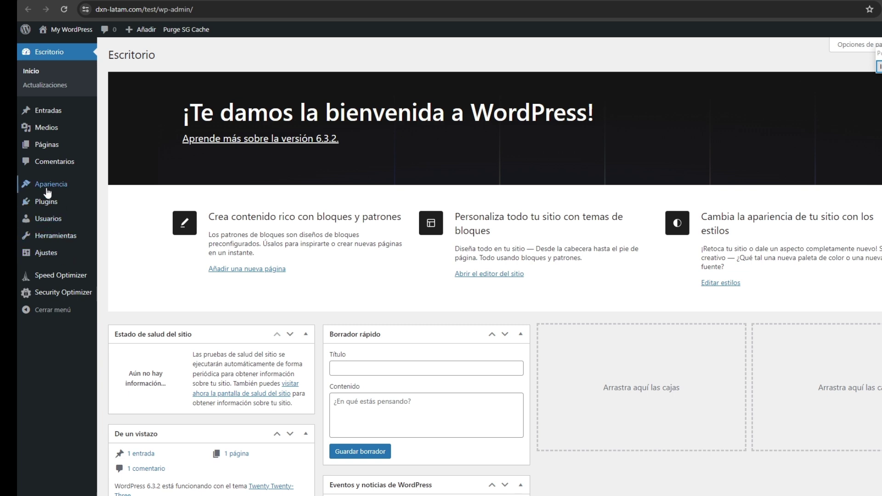
{"action": "left_click", "coordinate": [44, 189]}
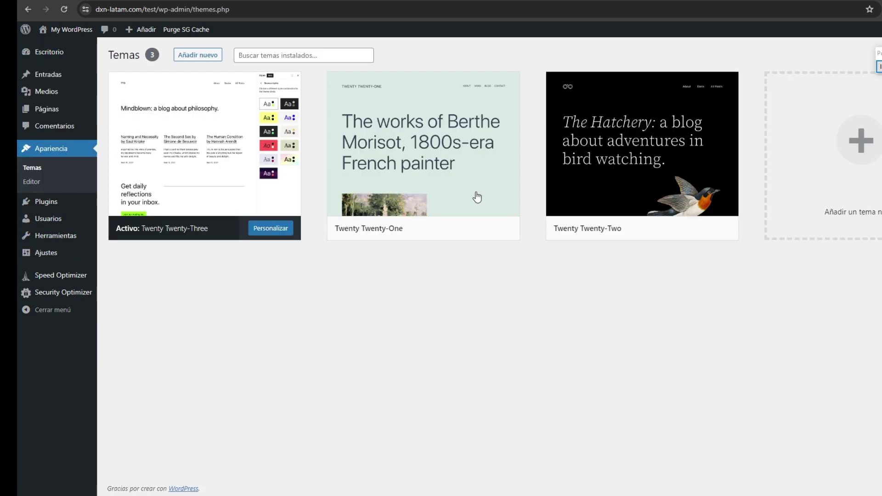
{"action": "left_click", "coordinate": [202, 61]}
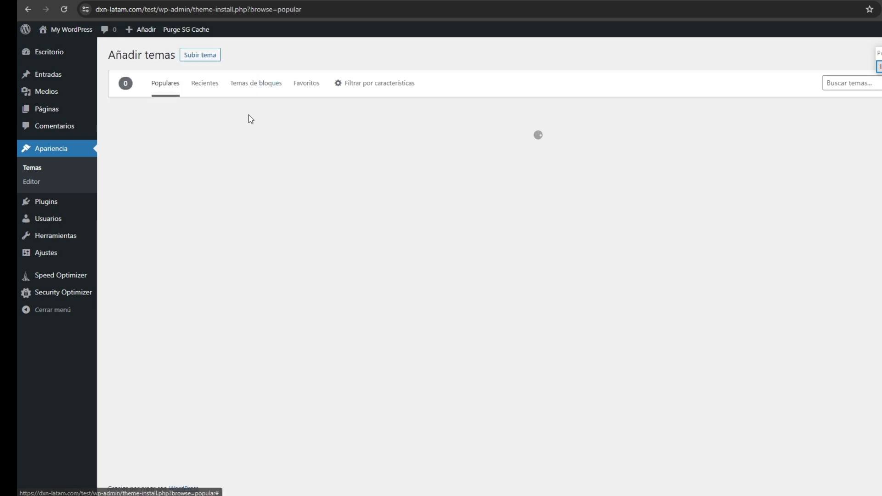
- Point red arrows at the theme search field, search the themes for blocksy, and clear the annotations
{"action": "left_click", "coordinate": [879, 54]}
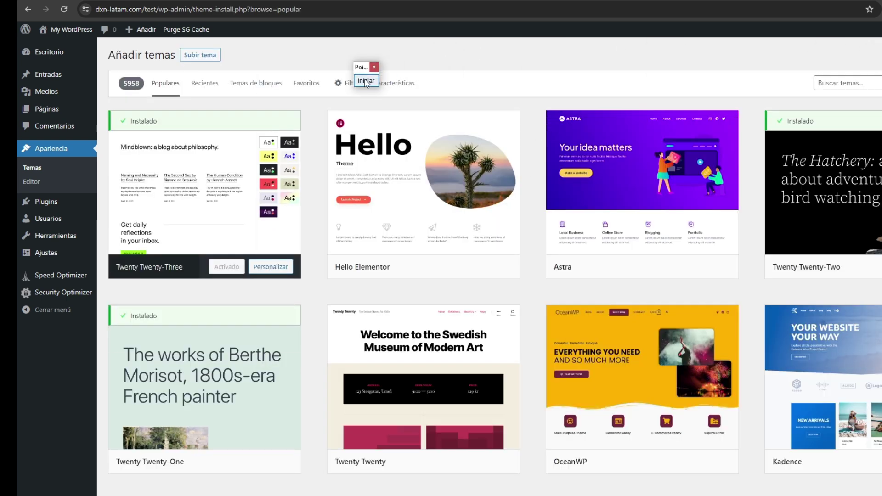
{"action": "left_click_drag", "start_coordinate": [764, 229], "coordinate": [816, 92]}
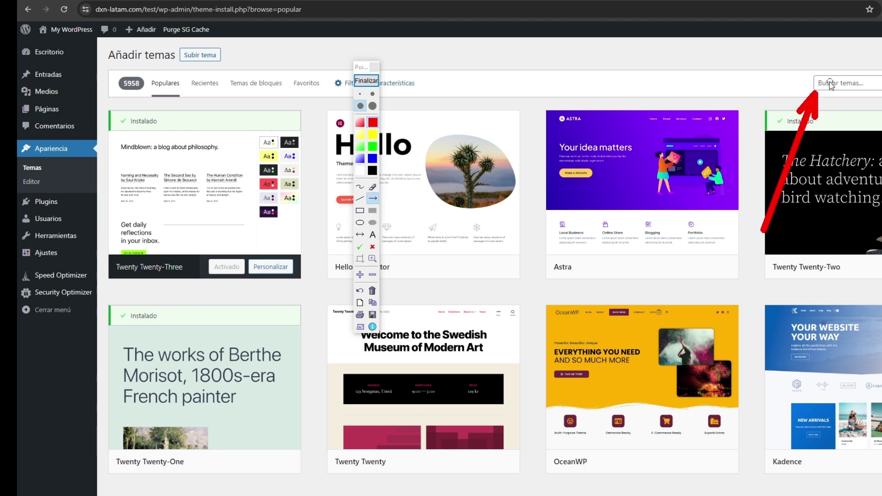
{"action": "left_click_drag", "start_coordinate": [717, 289], "coordinate": [829, 94]}
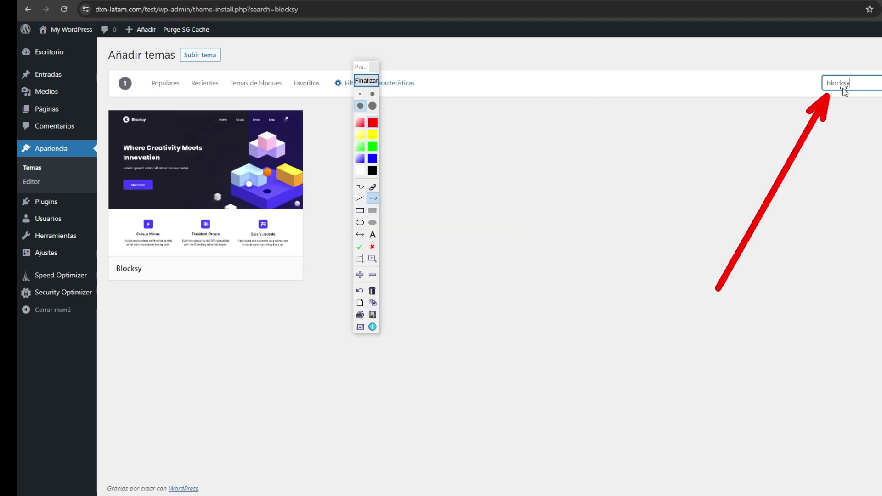
{"action": "left_click", "coordinate": [372, 83]}
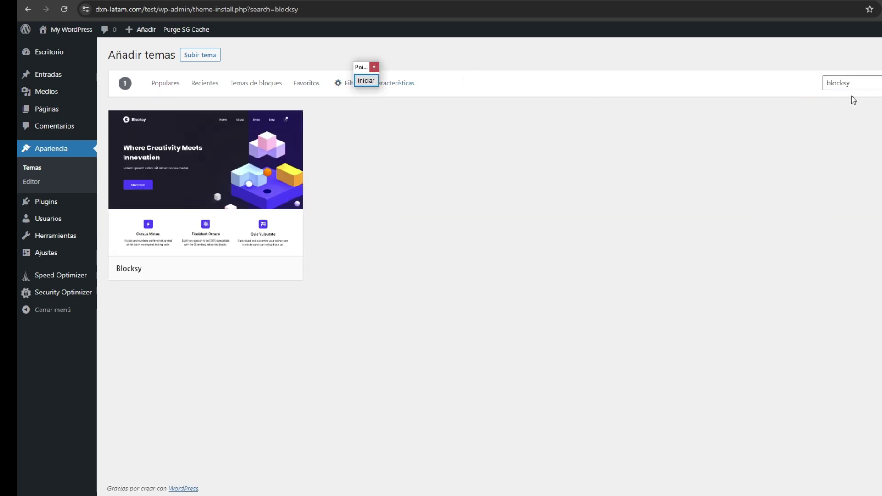
- Draw a red arrow pointing to the Blocksy theme and clear it
{"action": "mouse_move", "coordinate": [357, 68]}
{"action": "left_mouse_down"}
{"action": "mouse_move", "coordinate": [578, 114]}
{"action": "mouse_move", "coordinate": [544, 139]}
{"action": "mouse_move", "coordinate": [287, 172]}
{"action": "left_mouse_up"}
{"action": "left_click", "coordinate": [583, 124]}
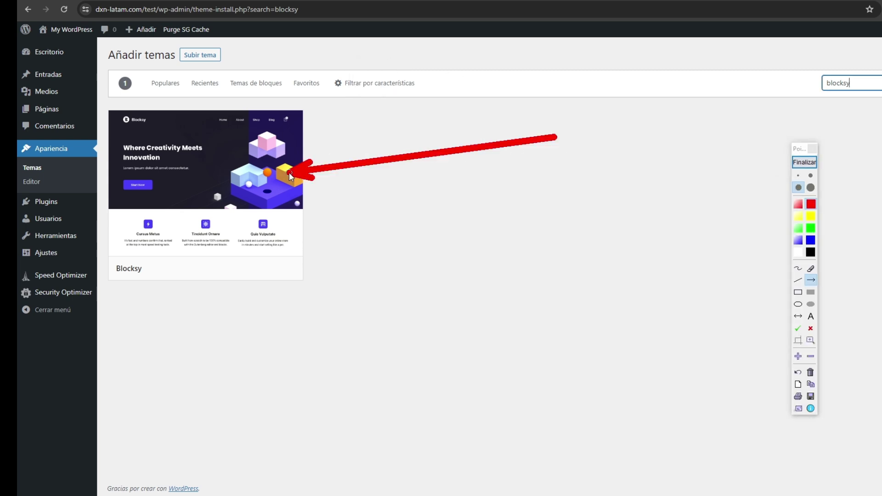
{"action": "left_click", "coordinate": [804, 163]}
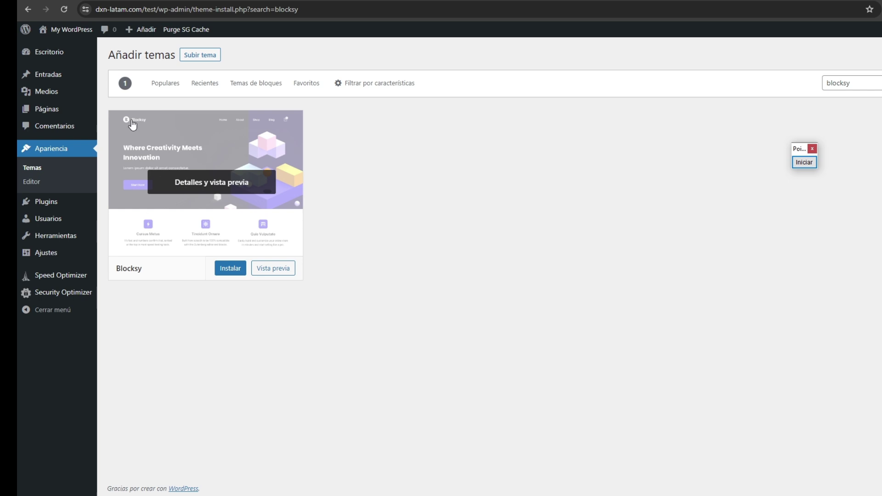
- Install and activate the Blocksy theme together with its recommended Blocksy Companion plugin
{"action": "left_click", "coordinate": [228, 274]}
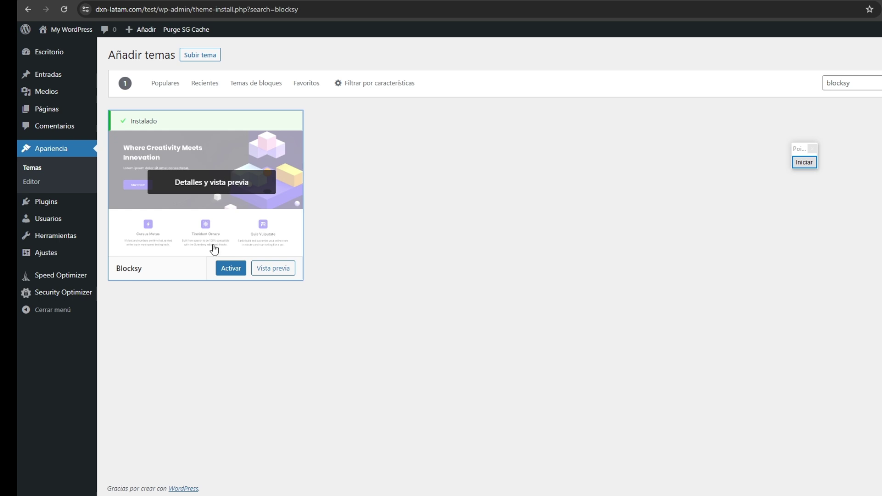
{"action": "left_click", "coordinate": [230, 273]}
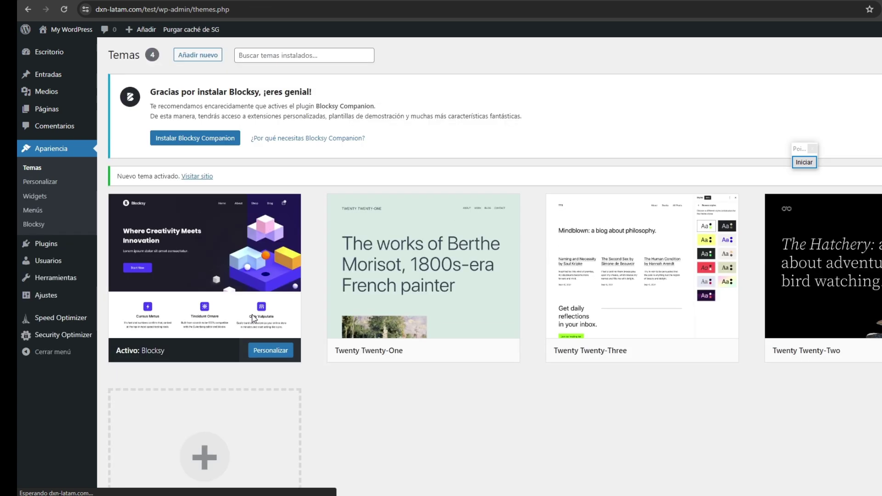
{"action": "left_click_drag", "start_coordinate": [158, 93], "coordinate": [274, 93]}
{"action": "left_click", "coordinate": [274, 93]}
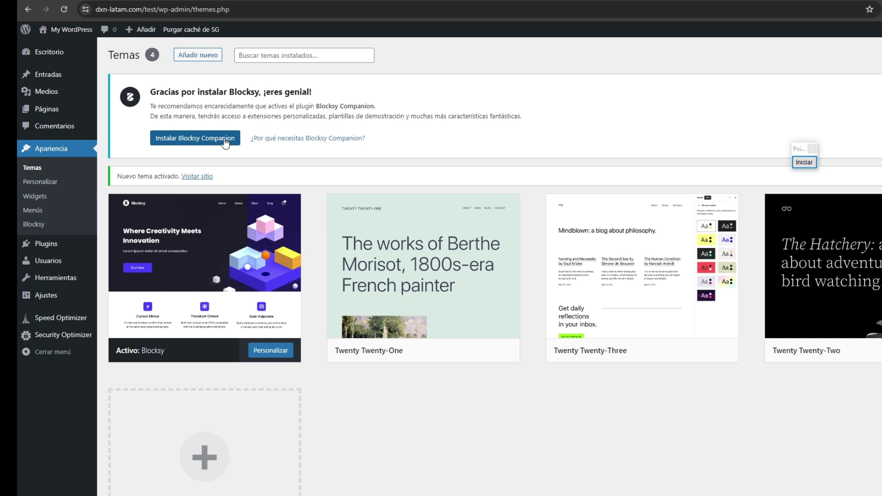
{"action": "left_click", "coordinate": [210, 142]}
{"action": "left_click", "coordinate": [175, 143]}
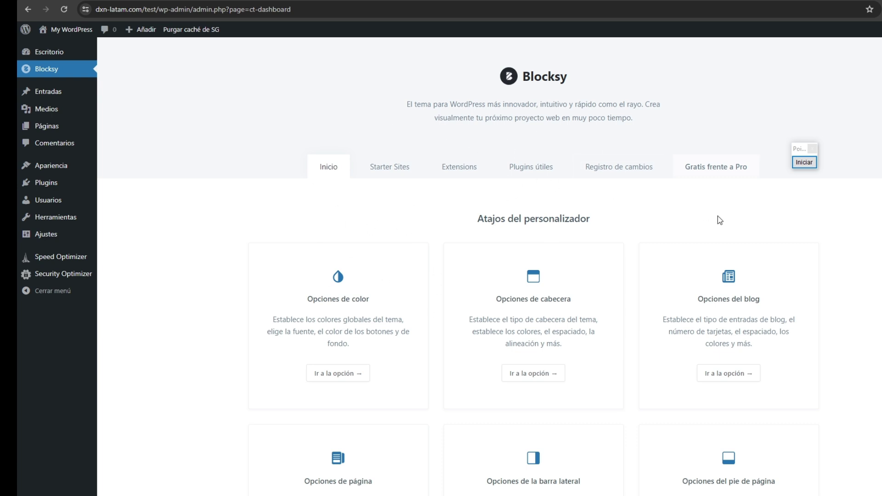
- Draw a red arrow pointing to the Blocksy entry in the WordPress admin navigation and clear it
{"action": "left_click", "coordinate": [797, 162]}
{"action": "left_click_drag", "start_coordinate": [402, 110], "coordinate": [65, 71]}
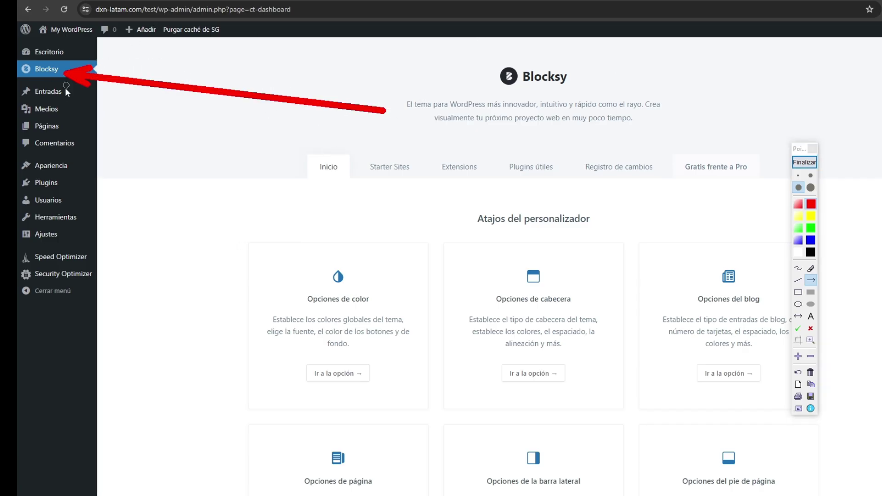
{"action": "left_click", "coordinate": [804, 162]}
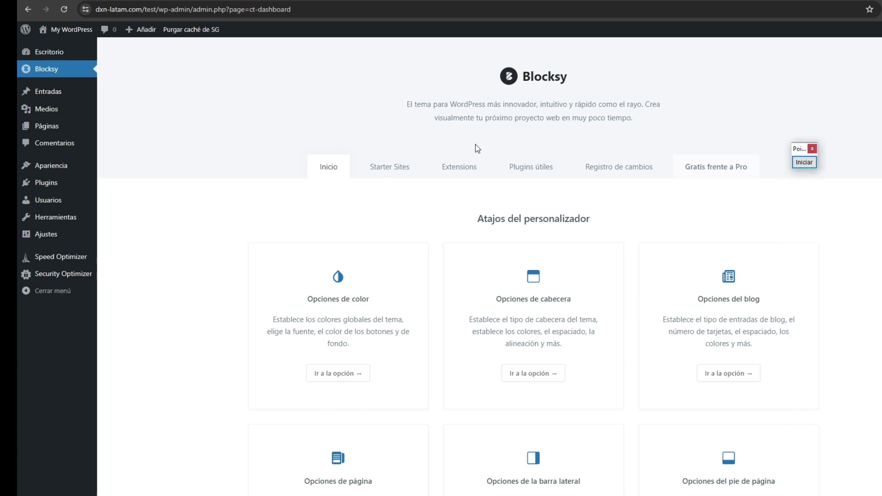
- Visit the page list, return to the Blocksy dashboard, and mark Starter Sites with a temporary red arrow
{"action": "left_click", "coordinate": [51, 165]}
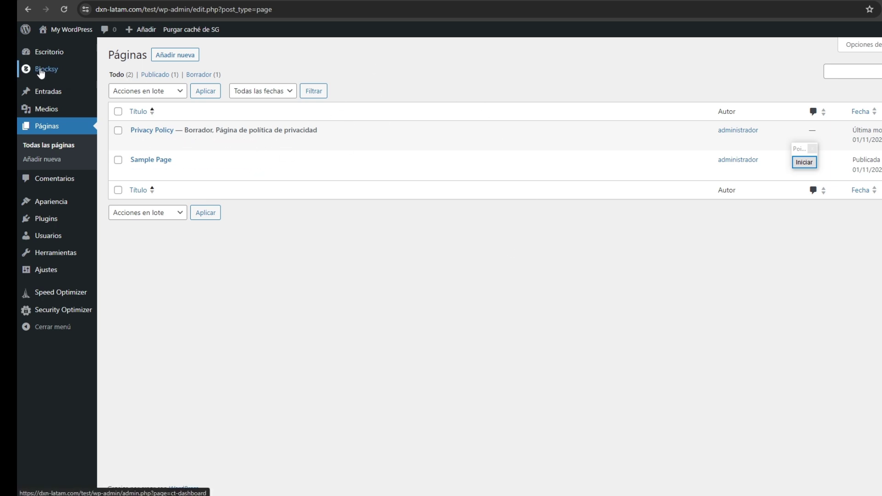
{"action": "left_click", "coordinate": [42, 71]}
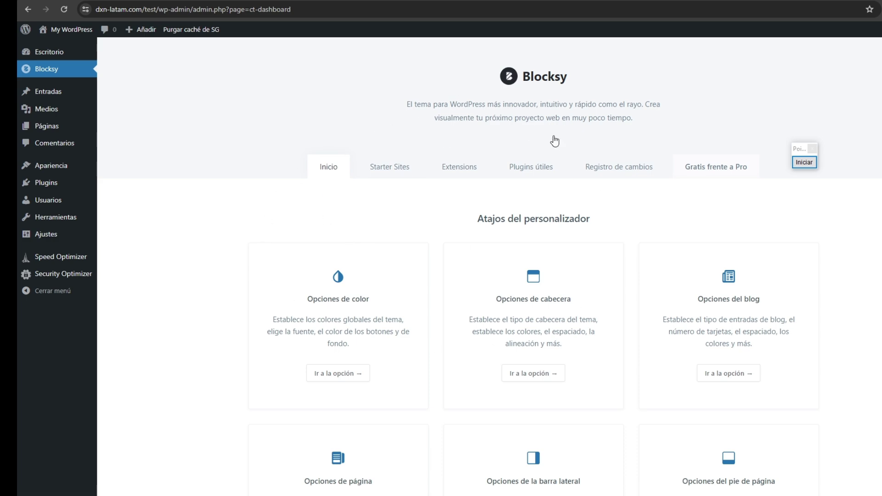
{"action": "left_click", "coordinate": [804, 162]}
{"action": "mouse_move", "coordinate": [341, 393]}
{"action": "left_mouse_down"}
{"action": "mouse_move", "coordinate": [395, 237]}
{"action": "mouse_move", "coordinate": [377, 177]}
{"action": "left_mouse_up"}
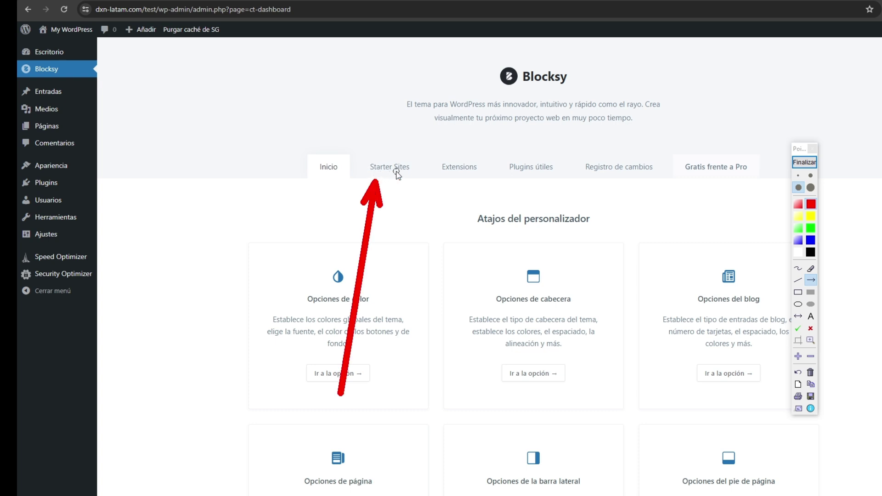
{"action": "left_click", "coordinate": [804, 162]}
- Open the Blocksy starter sites and examine the available templates and the page builders they support
{"action": "left_click", "coordinate": [394, 170]}
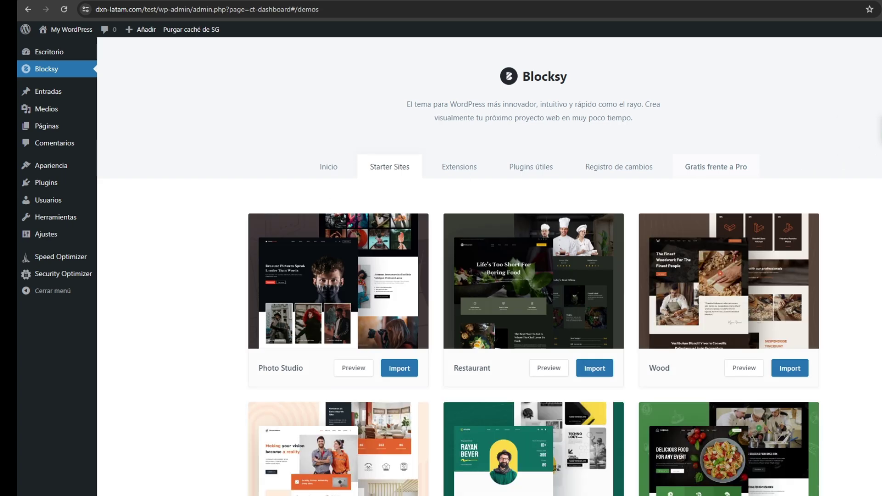
{"action": "scroll", "coordinate": [490, 266], "scroll_direction": "down", "scroll_amount": 2}
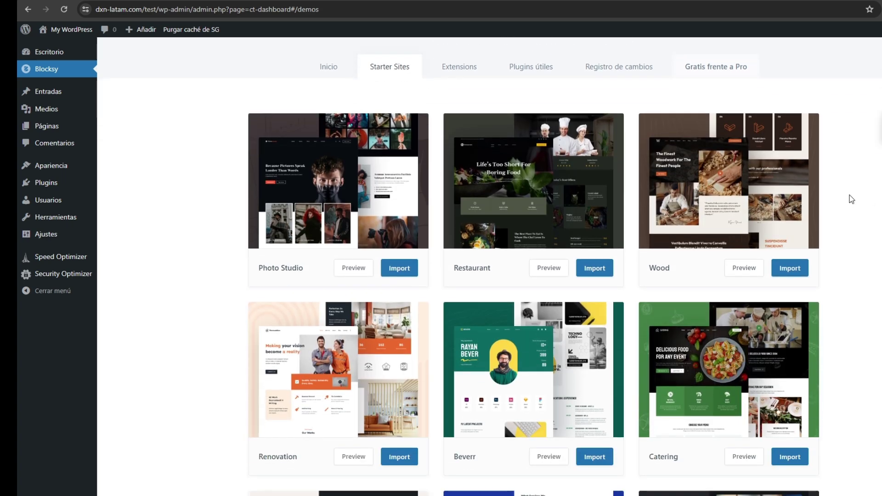
{"action": "scroll", "coordinate": [851, 203], "scroll_direction": "down", "scroll_amount": 2}
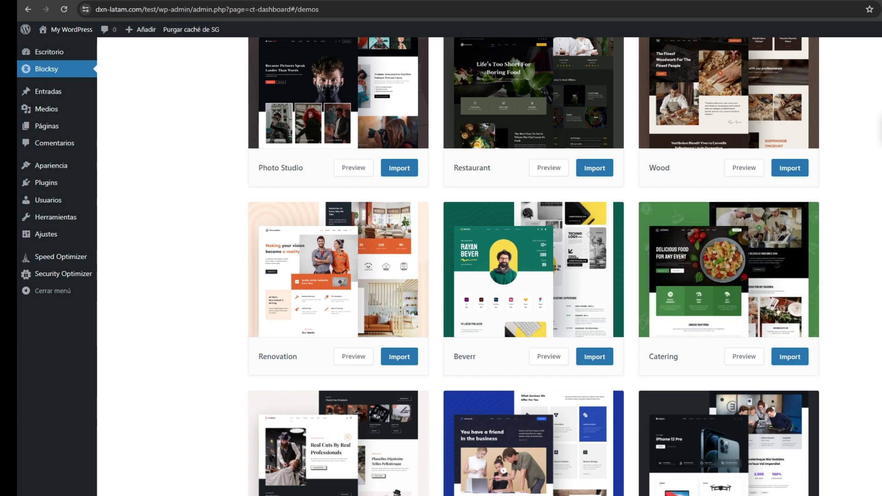
{"action": "scroll", "coordinate": [852, 259], "scroll_direction": "down", "scroll_amount": 5}
{"action": "scroll", "coordinate": [854, 261], "scroll_direction": "down", "scroll_amount": 8}
{"action": "scroll", "coordinate": [857, 262], "scroll_direction": "up", "scroll_amount": 17}
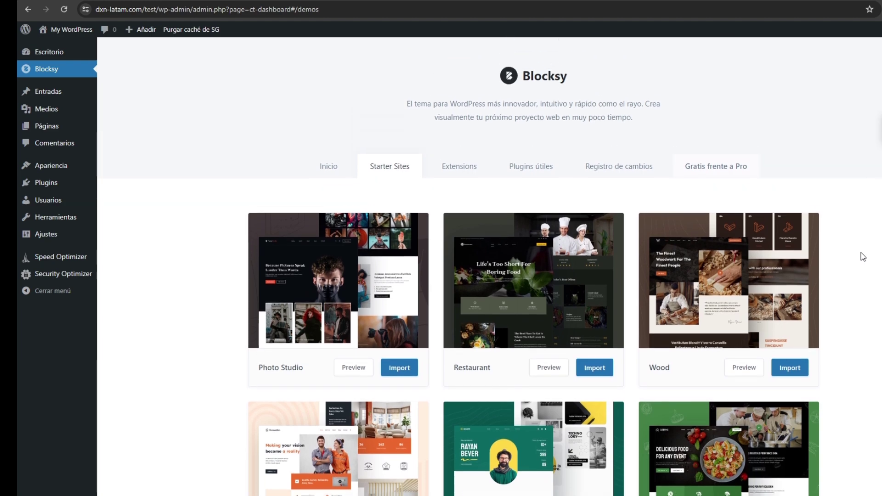
{"action": "scroll", "coordinate": [857, 256], "scroll_direction": "down", "scroll_amount": 3}
{"action": "scroll", "coordinate": [864, 257], "scroll_direction": "up", "scroll_amount": 1}
{"action": "scroll", "coordinate": [861, 256], "scroll_direction": "down", "scroll_amount": 2}
{"action": "scroll", "coordinate": [860, 256], "scroll_direction": "up", "scroll_amount": 2}
{"action": "mouse_move", "coordinate": [530, 193]}
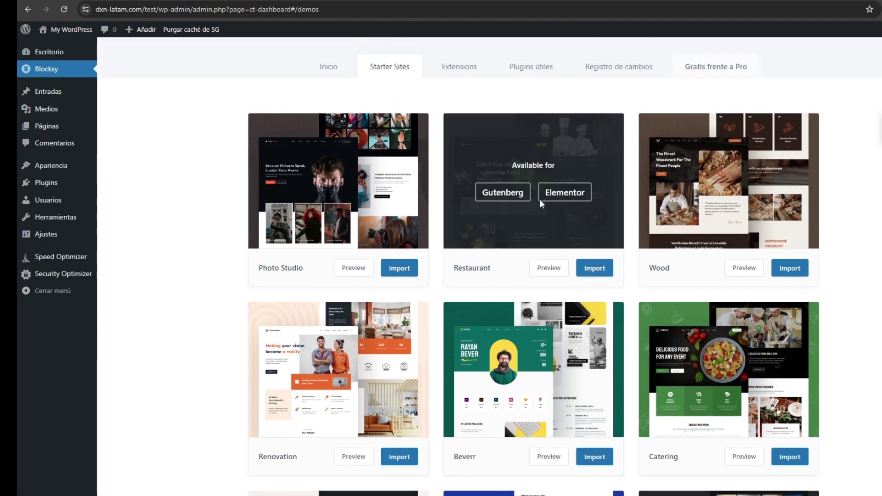
- Preview the Restaurant starter site, look through its demo page, and close the preview
{"action": "left_click", "coordinate": [547, 269]}
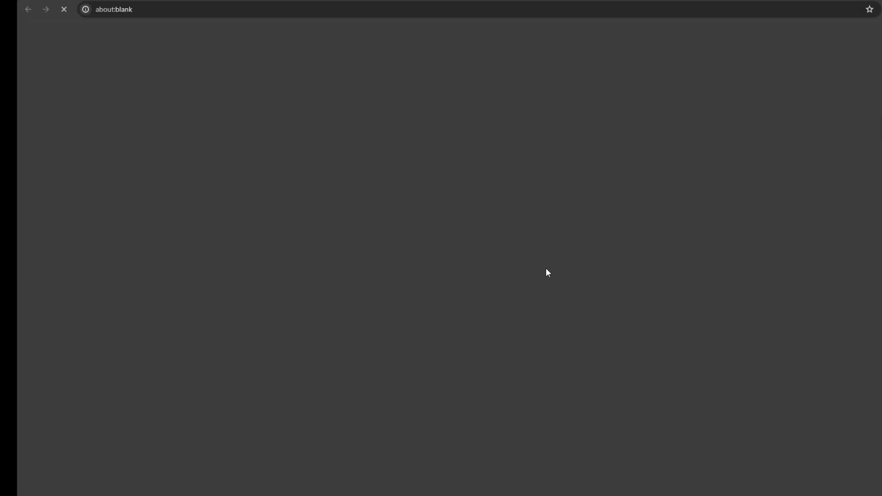
{"action": "scroll", "coordinate": [596, 136], "scroll_direction": "down", "scroll_amount": 1}
{"action": "scroll", "coordinate": [450, 258], "scroll_direction": "down", "scroll_amount": 15}
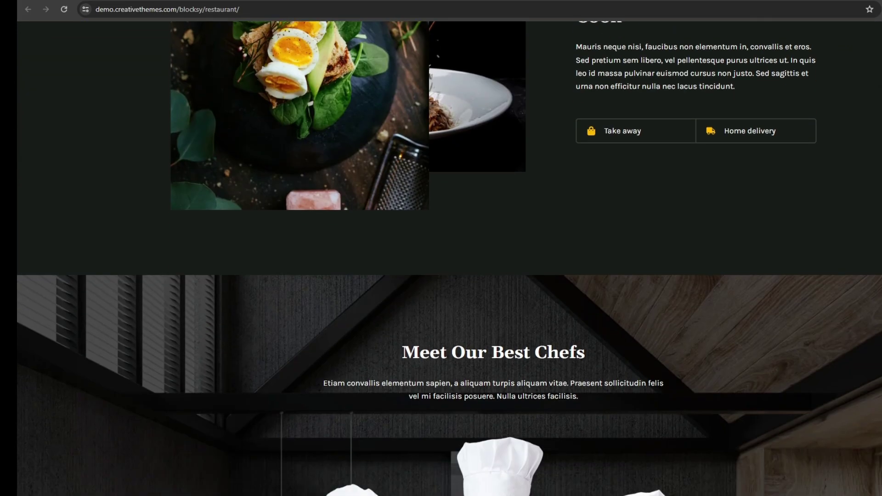
{"action": "scroll", "coordinate": [450, 258], "scroll_direction": "down", "scroll_amount": 20}
{"action": "scroll", "coordinate": [449, 258], "scroll_direction": "down", "scroll_amount": 8}
{"action": "scroll", "coordinate": [450, 259], "scroll_direction": "up", "scroll_amount": 20}
{"action": "scroll", "coordinate": [450, 258], "scroll_direction": "up", "scroll_amount": 6}
{"action": "key", "text": "ctrl+w"}
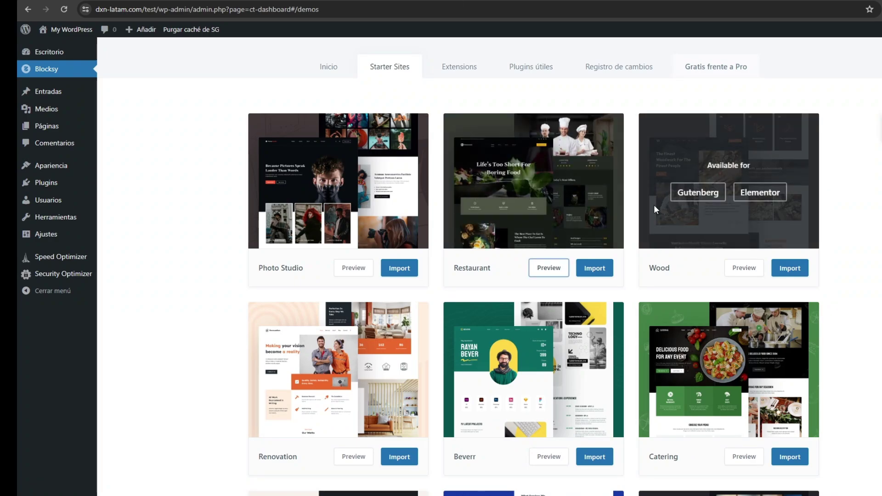
- Browse the starter sites and import Restaurant with Elementor as page builder and its required plugins, without the child theme
{"action": "scroll", "coordinate": [411, 233], "scroll_direction": "down", "scroll_amount": 4}
{"action": "scroll", "coordinate": [647, 262], "scroll_direction": "down", "scroll_amount": 5}
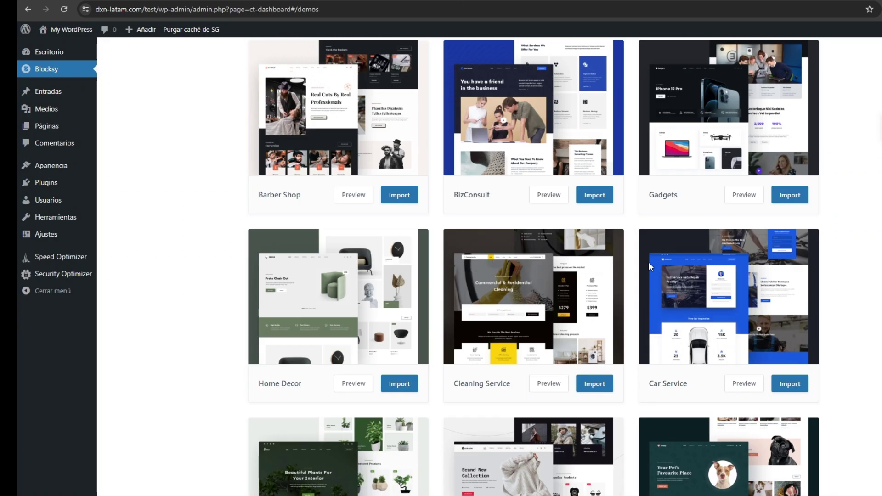
{"action": "scroll", "coordinate": [532, 236], "scroll_direction": "down", "scroll_amount": 5}
{"action": "scroll", "coordinate": [538, 243], "scroll_direction": "down", "scroll_amount": 6}
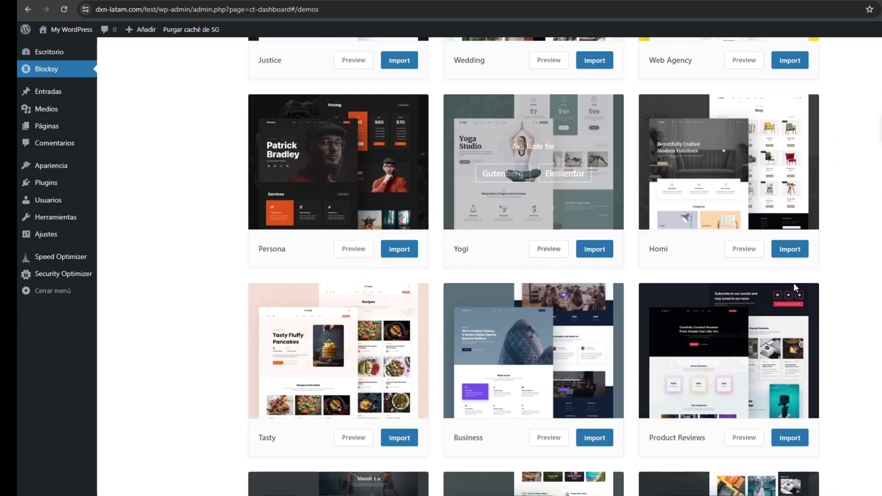
{"action": "scroll", "coordinate": [546, 184], "scroll_direction": "up", "scroll_amount": 15}
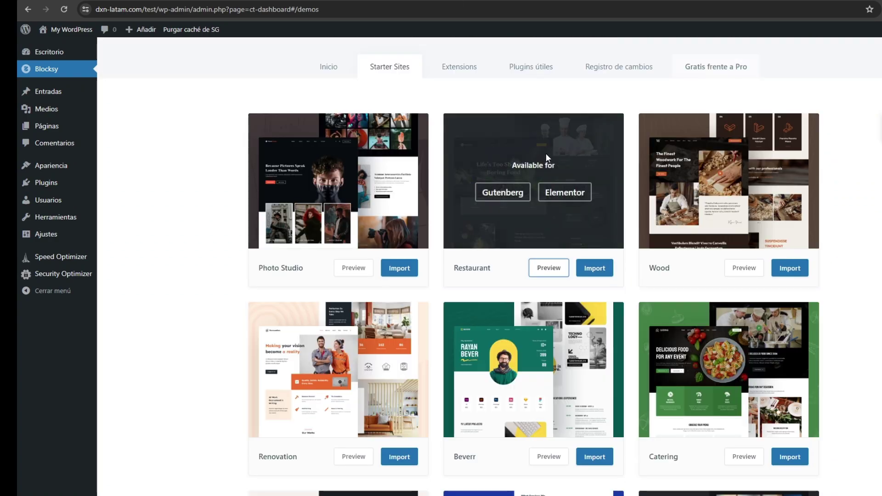
{"action": "left_click", "coordinate": [595, 269]}
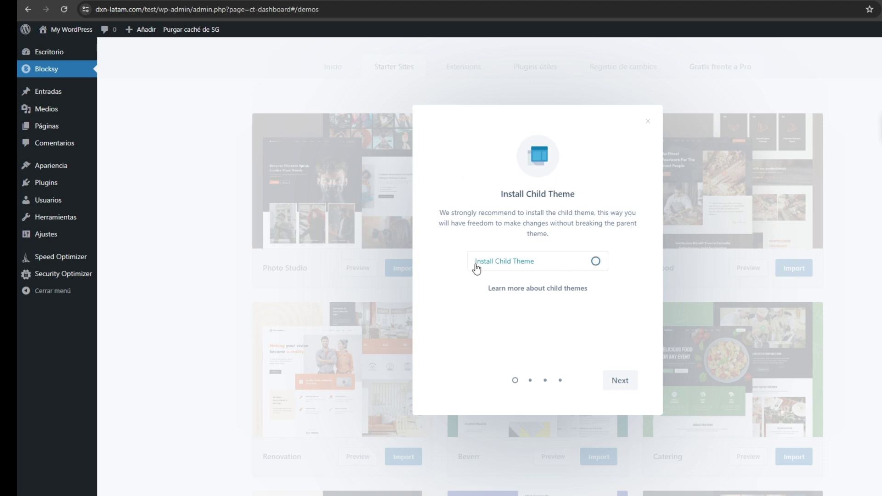
{"action": "left_click", "coordinate": [624, 382]}
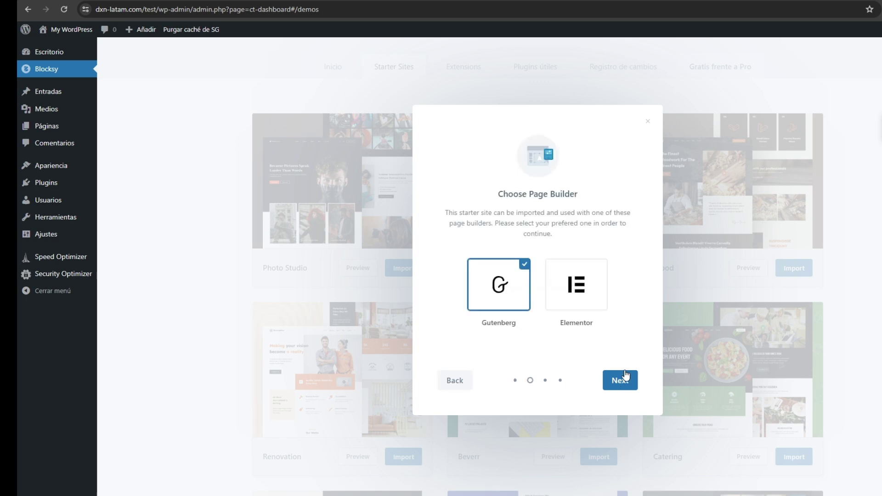
{"action": "left_click", "coordinate": [574, 294]}
{"action": "left_click", "coordinate": [623, 386]}
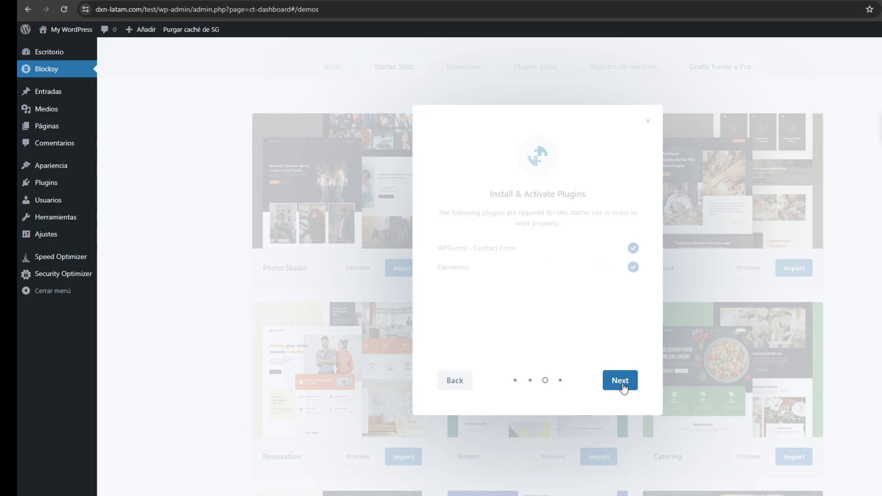
{"action": "left_click", "coordinate": [622, 392]}
{"action": "left_click", "coordinate": [622, 390]}
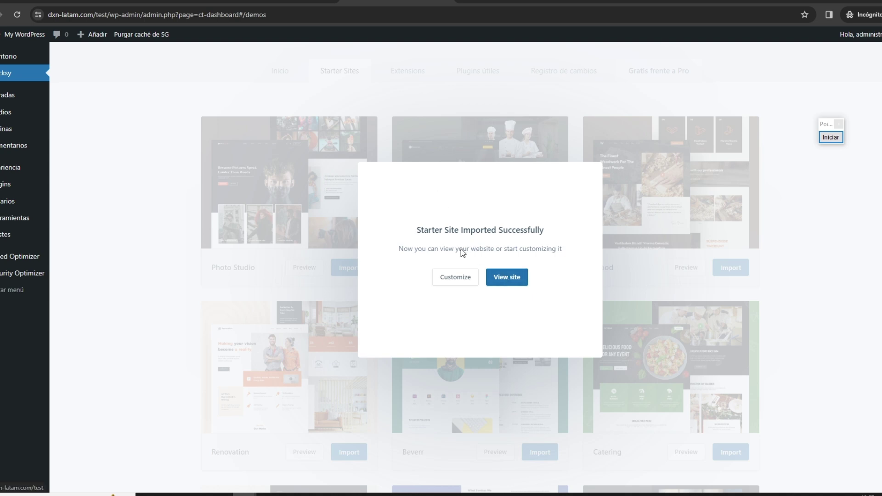
- View the imported restaurant website and look through the sections of its home page
{"action": "left_click", "coordinate": [507, 278]}
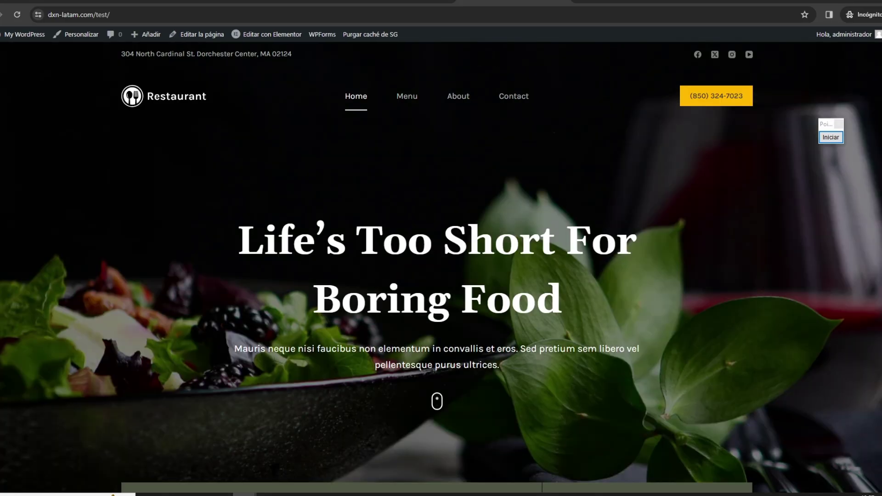
{"action": "scroll", "coordinate": [441, 266], "scroll_direction": "down", "scroll_amount": 20}
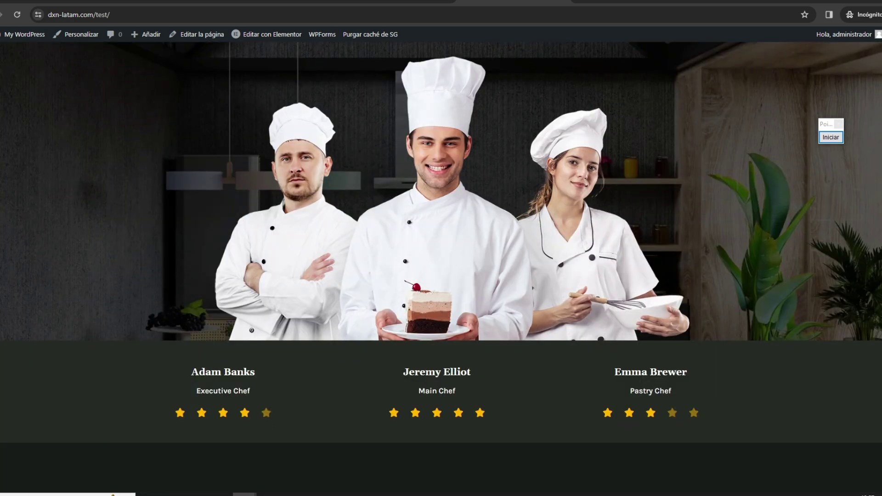
{"action": "scroll", "coordinate": [441, 266], "scroll_direction": "down", "scroll_amount": 20}
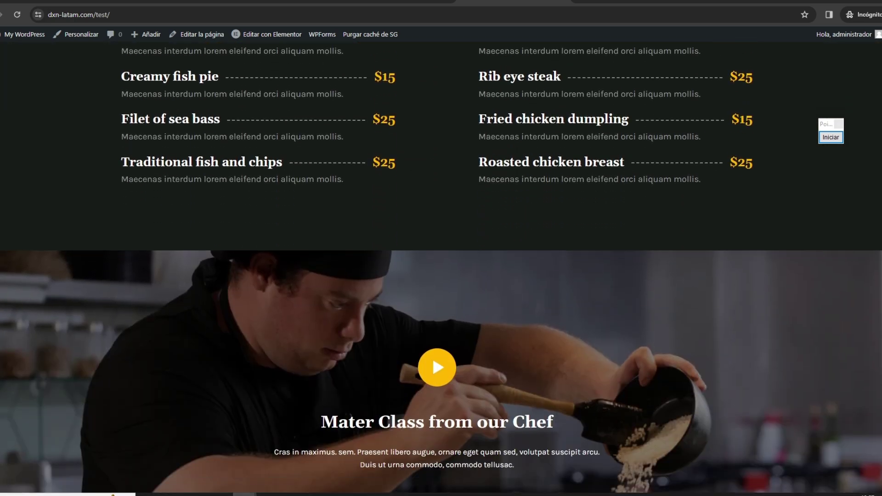
{"action": "scroll", "coordinate": [442, 266], "scroll_direction": "down", "scroll_amount": 2}
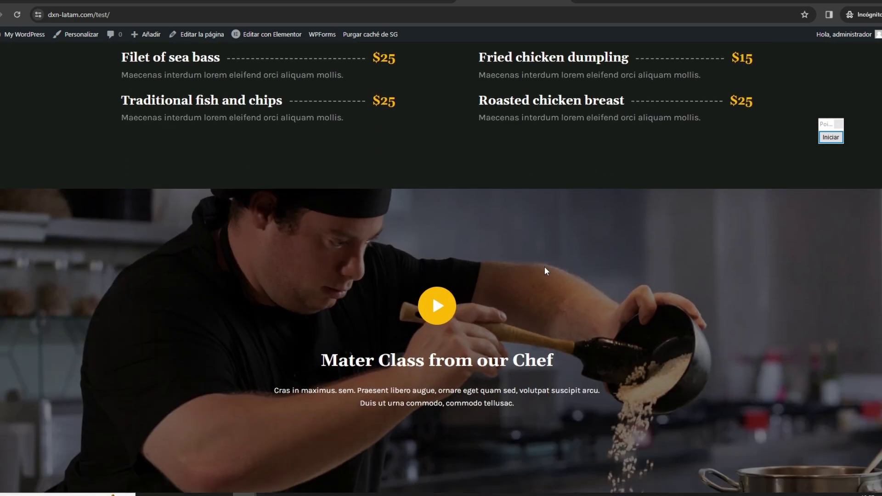
{"action": "scroll", "coordinate": [543, 272], "scroll_direction": "down", "scroll_amount": 7}
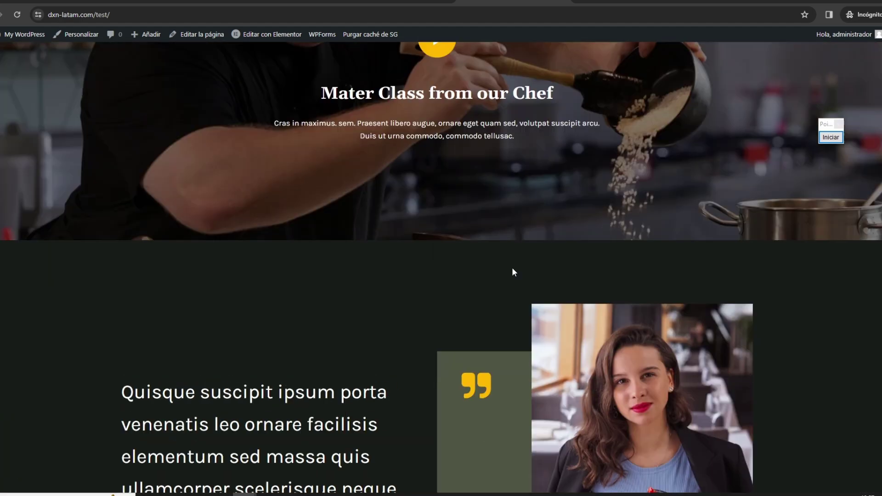
{"action": "scroll", "coordinate": [519, 266], "scroll_direction": "up", "scroll_amount": 7}
{"action": "scroll", "coordinate": [473, 230], "scroll_direction": "up", "scroll_amount": 5}
{"action": "scroll", "coordinate": [416, 201], "scroll_direction": "down", "scroll_amount": 3}
{"action": "scroll", "coordinate": [321, 257], "scroll_direction": "up", "scroll_amount": 9}
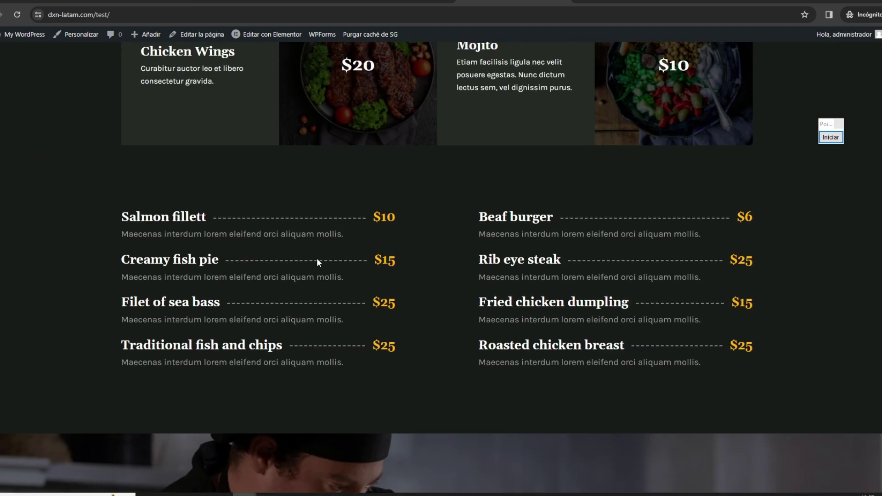
{"action": "scroll", "coordinate": [354, 275], "scroll_direction": "up", "scroll_amount": 15}
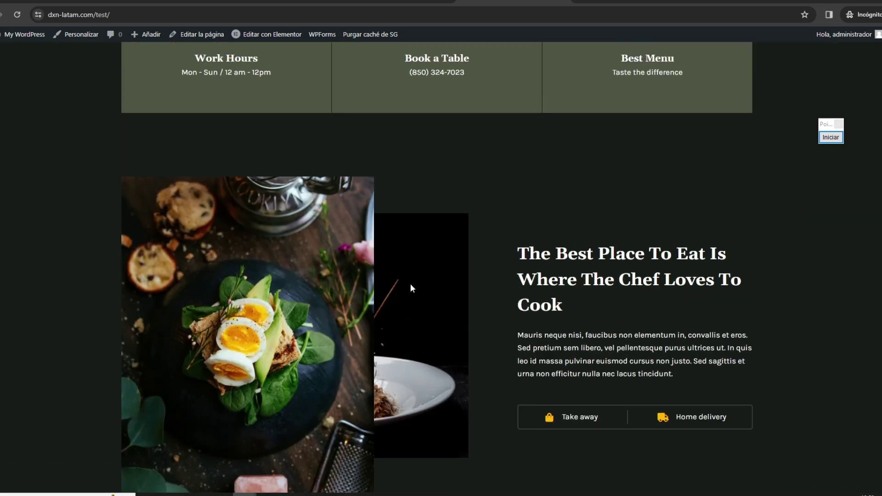
{"action": "scroll", "coordinate": [414, 282], "scroll_direction": "up", "scroll_amount": 4}
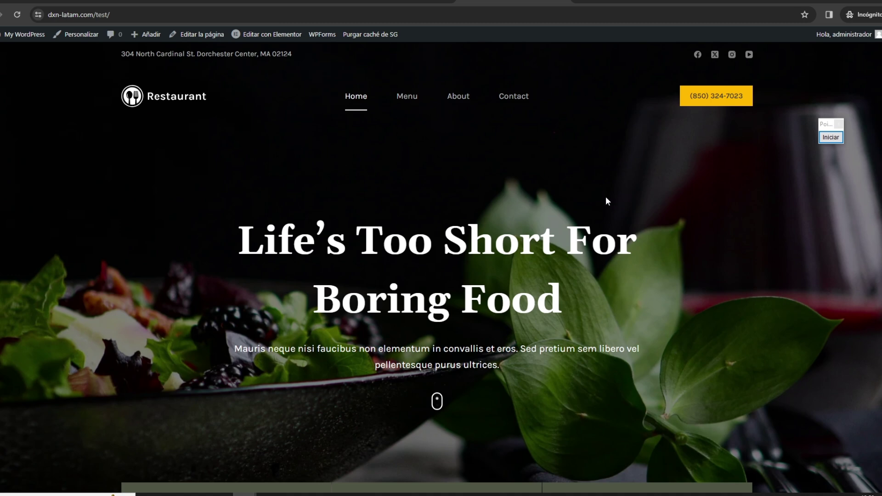
- Draw a red arrow pointing to the Editar con Elementor entry in the admin bar and clear it
{"action": "left_click", "coordinate": [831, 137]}
{"action": "mouse_move", "coordinate": [244, 277]}
{"action": "left_mouse_down"}
{"action": "mouse_move", "coordinate": [263, 25]}
{"action": "mouse_move", "coordinate": [269, 40]}
{"action": "left_mouse_up"}
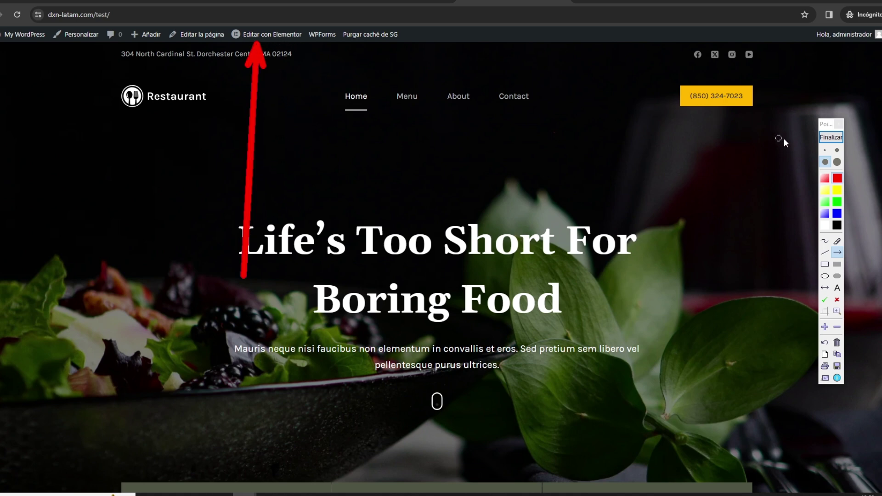
{"action": "left_click", "coordinate": [831, 138]}
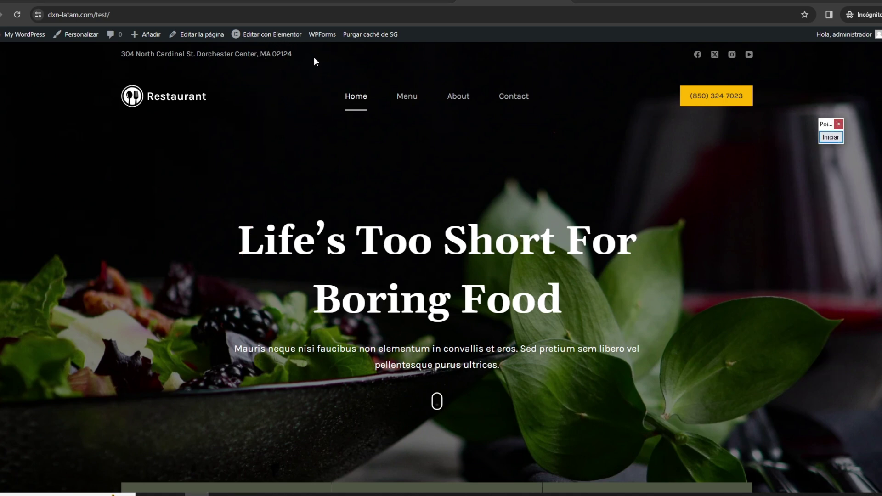
- Start editing the home page with Elementor, recreate the missing default kit in Elementor's tools, and save the changes
{"action": "left_click", "coordinate": [267, 35]}
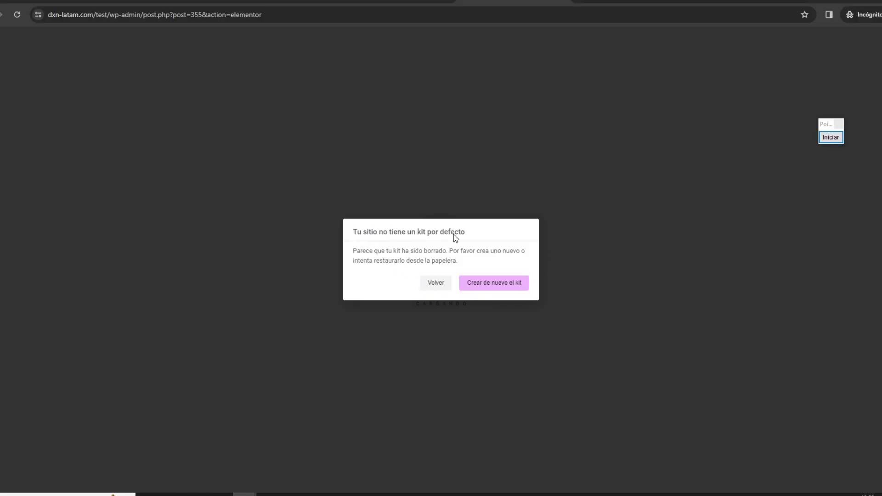
{"action": "left_click", "coordinate": [498, 288]}
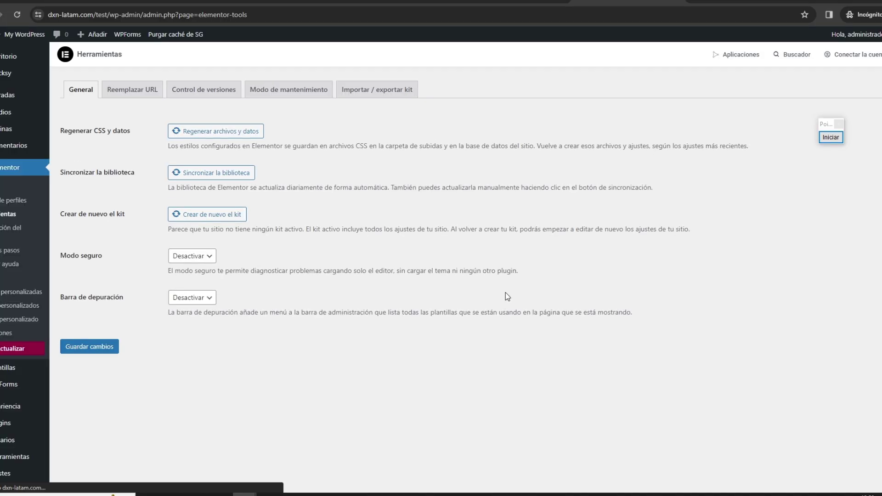
{"action": "mouse_move", "coordinate": [70, 219]}
{"action": "left_mouse_down"}
{"action": "mouse_move", "coordinate": [127, 222]}
{"action": "mouse_move", "coordinate": [66, 215]}
{"action": "left_mouse_up"}
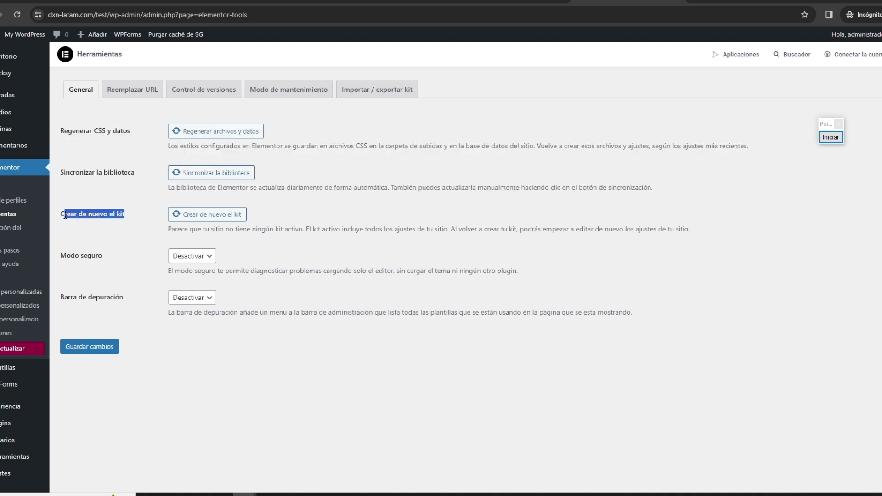
{"action": "left_click", "coordinate": [81, 216]}
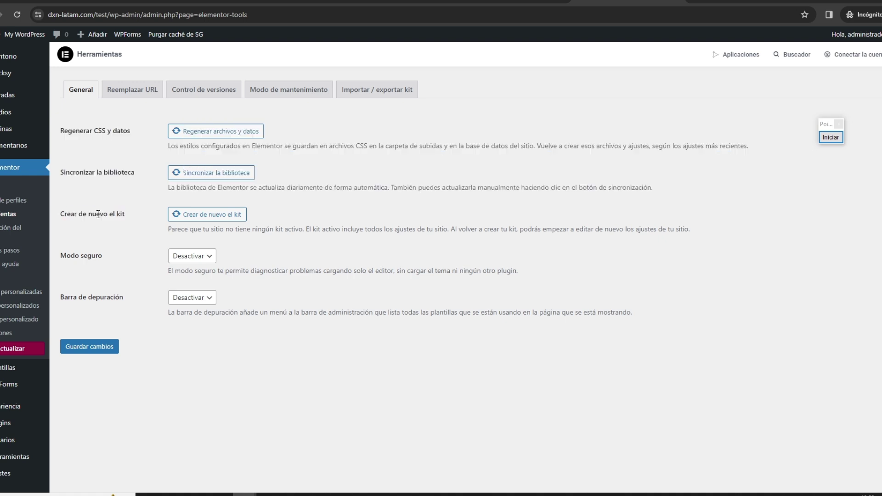
{"action": "left_click", "coordinate": [205, 219]}
{"action": "left_click", "coordinate": [96, 347]}
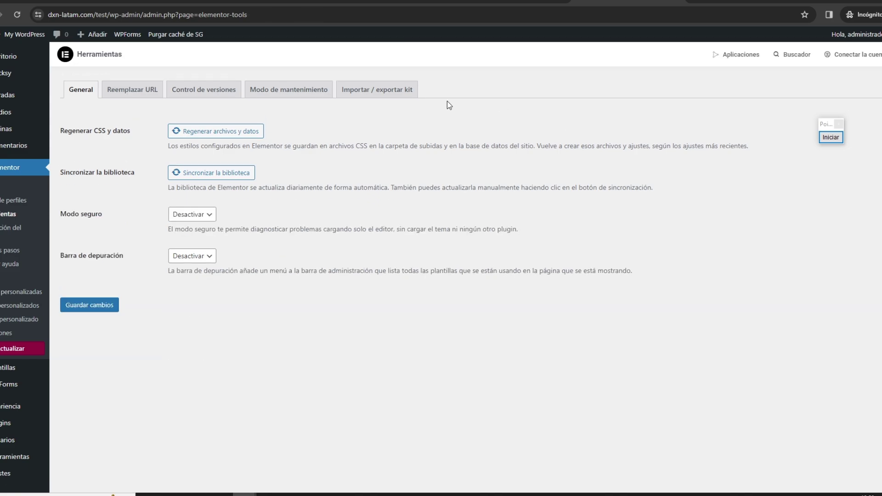
- Leave the missing-kit notice, reopen the home page in the Elementor editor, and glance over its first sections
{"action": "left_click", "coordinate": [512, 2]}
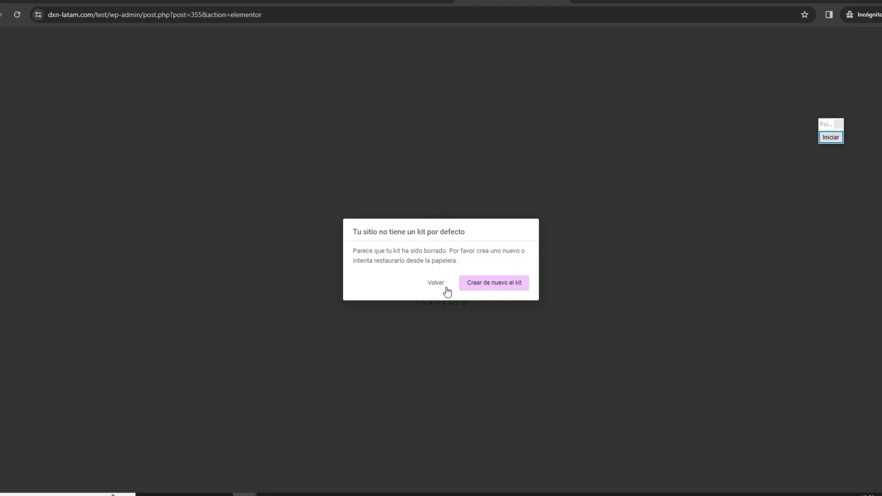
{"action": "left_click", "coordinate": [437, 284]}
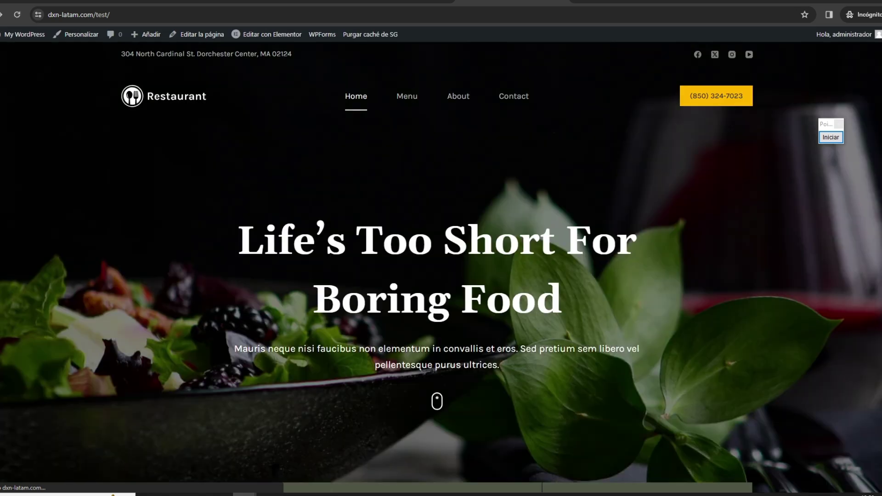
{"action": "left_click", "coordinate": [264, 35]}
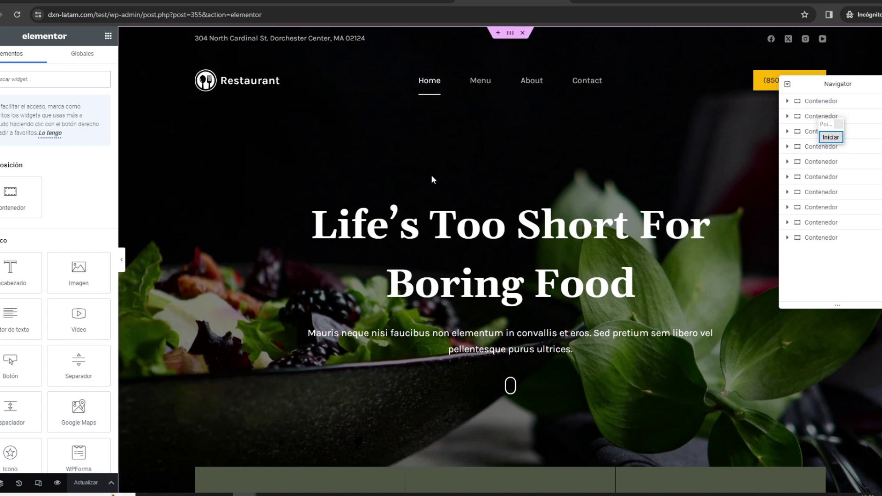
{"action": "scroll", "coordinate": [436, 177], "scroll_direction": "down", "scroll_amount": 10}
{"action": "scroll", "coordinate": [431, 184], "scroll_direction": "up", "scroll_amount": 8}
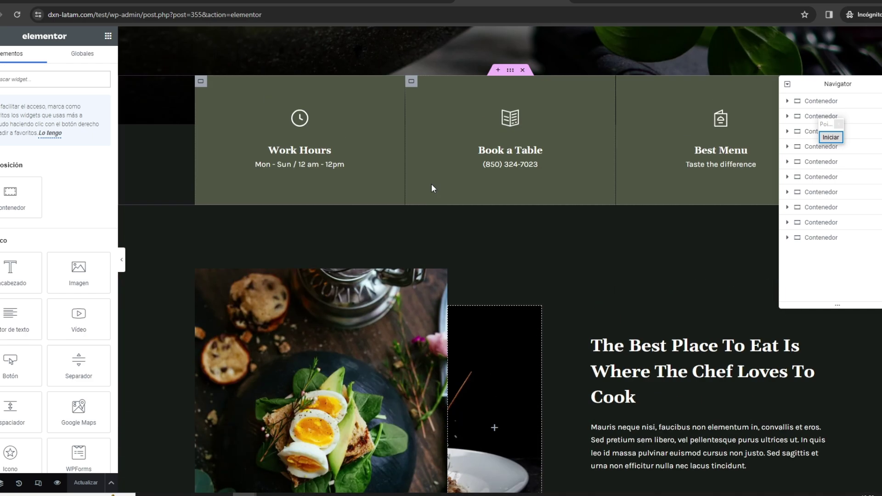
{"action": "scroll", "coordinate": [431, 182], "scroll_direction": "up", "scroll_amount": 4}
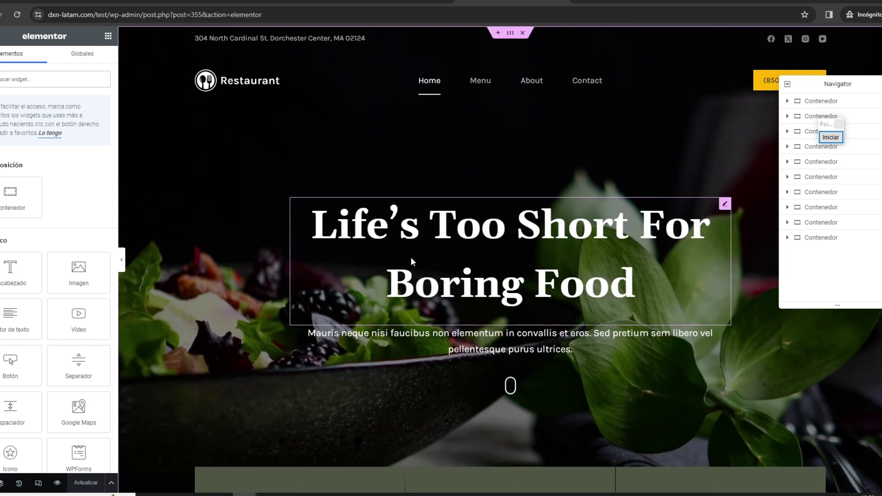
- Select the main heading in the hero section and mark its text settings with temporary arrows
{"action": "left_click", "coordinate": [359, 221]}
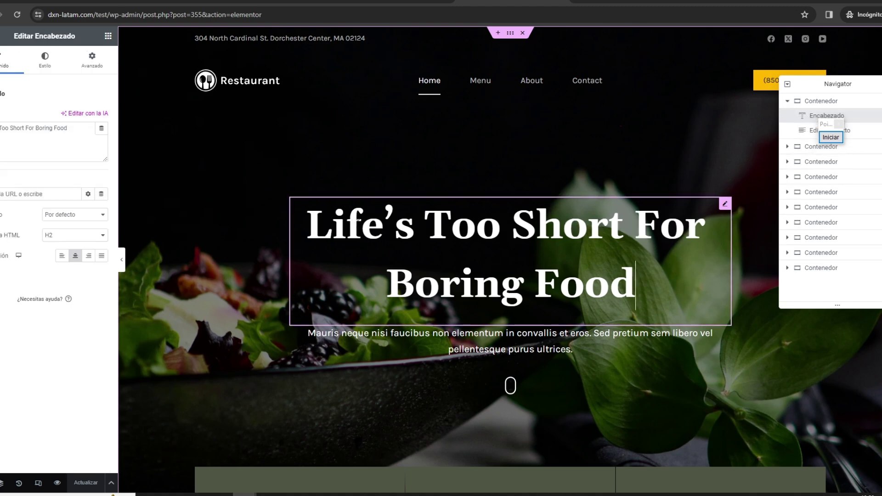
{"action": "left_click", "coordinate": [831, 137]}
{"action": "left_click_drag", "start_coordinate": [341, 84], "coordinate": [91, 134]}
{"action": "left_click_drag", "start_coordinate": [178, 259], "coordinate": [70, 150]}
{"action": "left_click", "coordinate": [831, 137]}
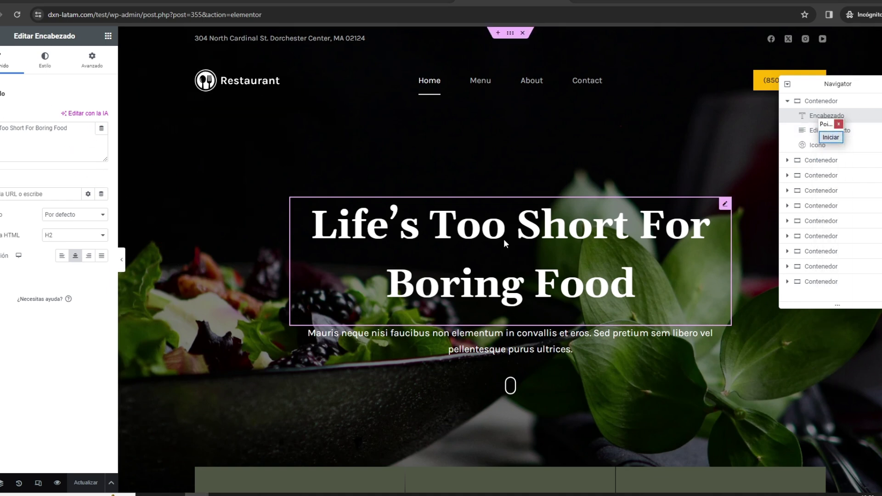
- Replace the word "Life's" in the main heading with "gfbgfbgfbgfbgfb"
{"action": "left_click", "coordinate": [425, 225]}
{"action": "left_click_drag", "start_coordinate": [415, 225], "coordinate": [313, 225]}
{"action": "type", "text": "gfbgfbgfb"}
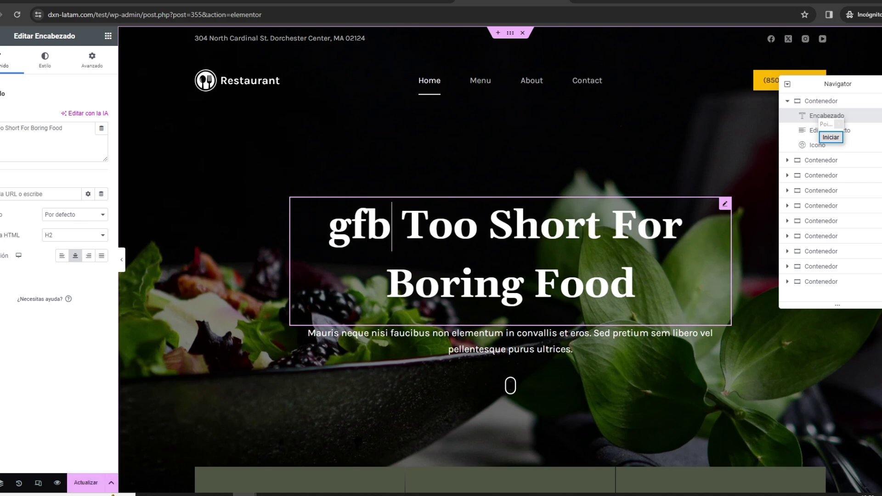
{"action": "type", "text": "gfbgfb"}
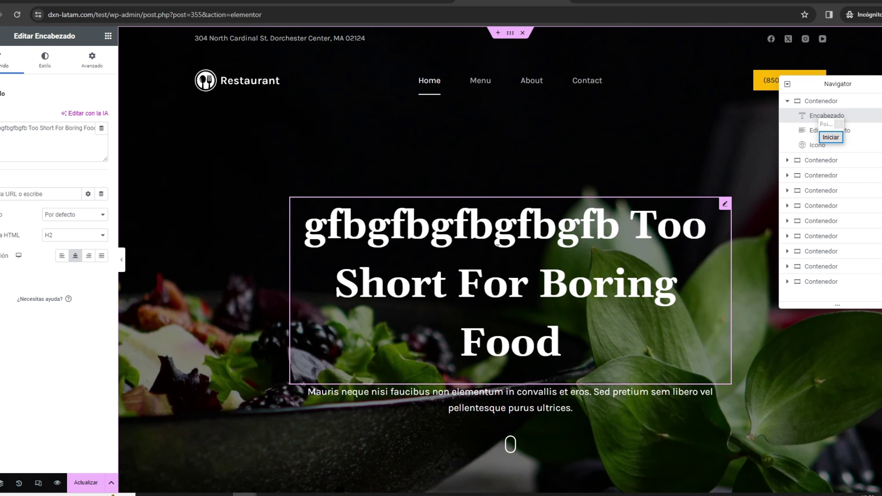
- Select the egg sandwich image below the info boxes and locate the option for choosing a different picture
{"action": "scroll", "coordinate": [270, 205], "scroll_direction": "down", "scroll_amount": 10}
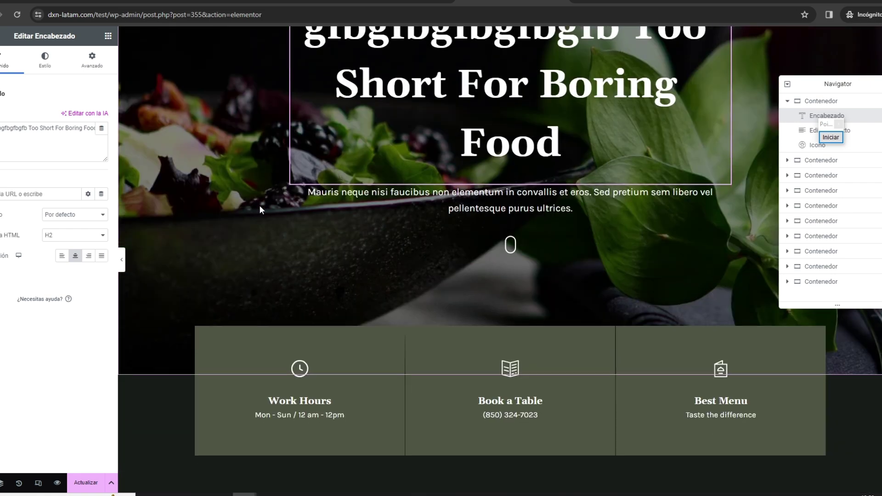
{"action": "scroll", "coordinate": [271, 203], "scroll_direction": "down", "scroll_amount": 3}
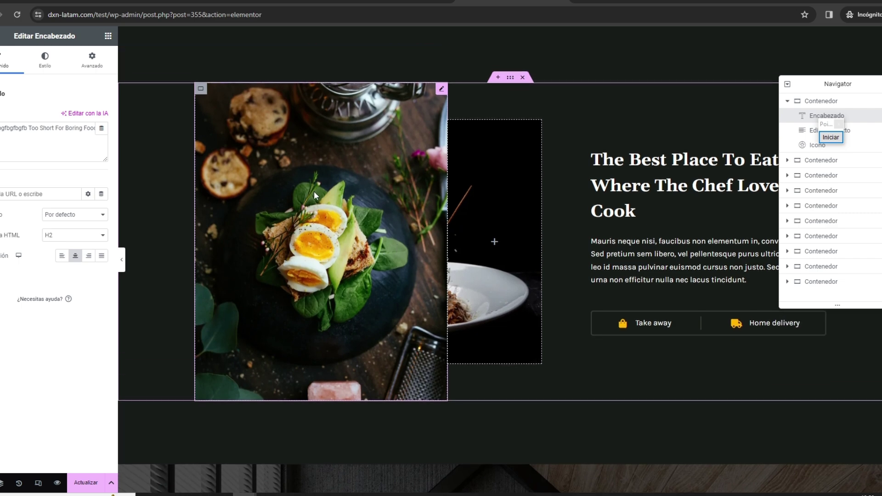
{"action": "left_click", "coordinate": [315, 192]}
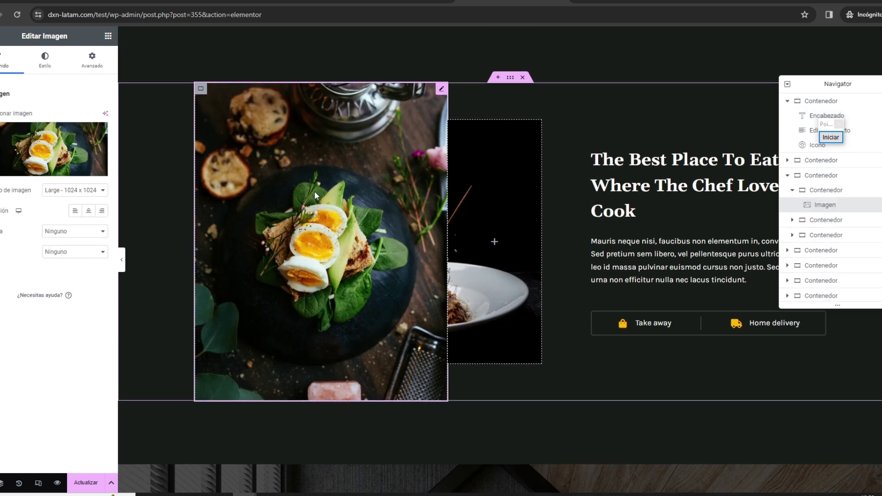
{"action": "mouse_move", "coordinate": [46, 142]}
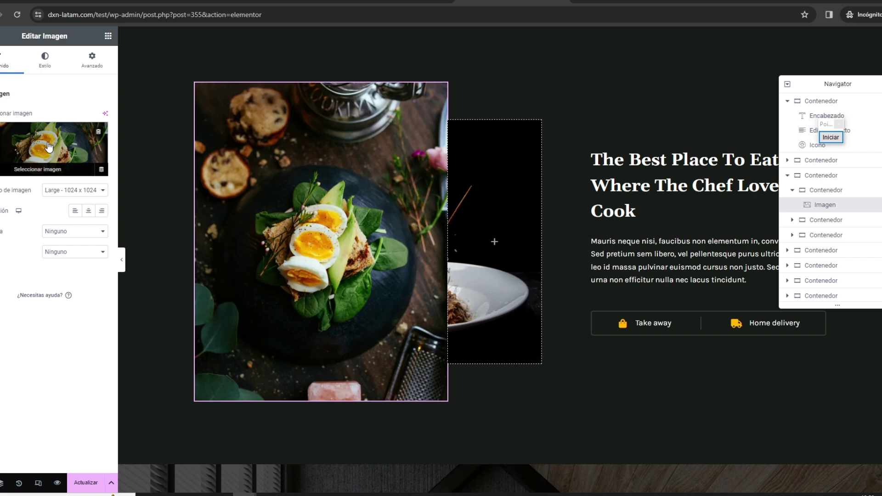
- Look through the remaining home page sections in the editor, including chefs and menu, and return to the site logo
{"action": "scroll", "coordinate": [476, 212], "scroll_direction": "down", "scroll_amount": 10}
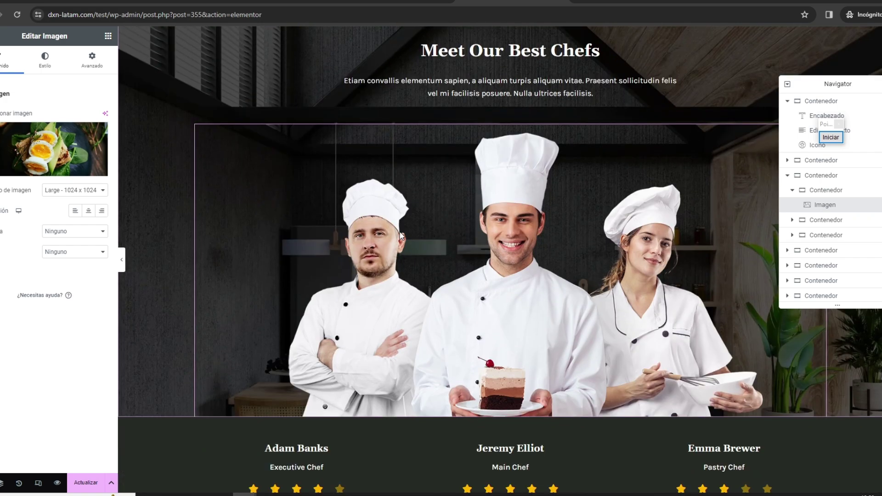
{"action": "scroll", "coordinate": [401, 237], "scroll_direction": "down", "scroll_amount": 13}
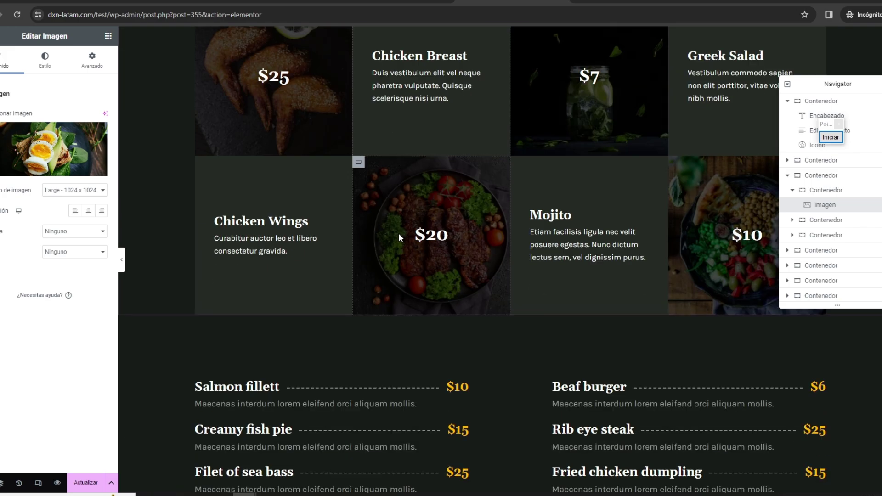
{"action": "scroll", "coordinate": [398, 233], "scroll_direction": "down", "scroll_amount": 4}
{"action": "scroll", "coordinate": [398, 233], "scroll_direction": "down", "scroll_amount": 9}
{"action": "scroll", "coordinate": [547, 293], "scroll_direction": "down", "scroll_amount": 5}
{"action": "scroll", "coordinate": [547, 293], "scroll_direction": "up", "scroll_amount": 20}
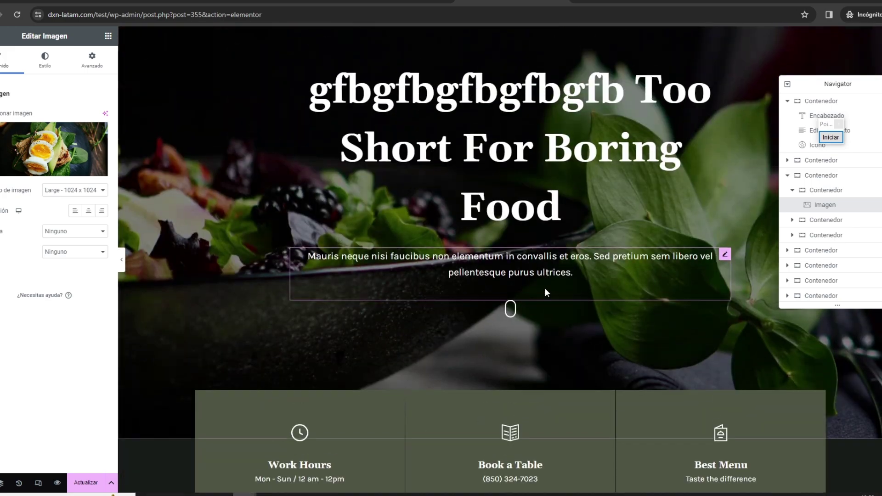
{"action": "scroll", "coordinate": [547, 293], "scroll_direction": "up", "scroll_amount": 3}
{"action": "left_click", "coordinate": [257, 94]}
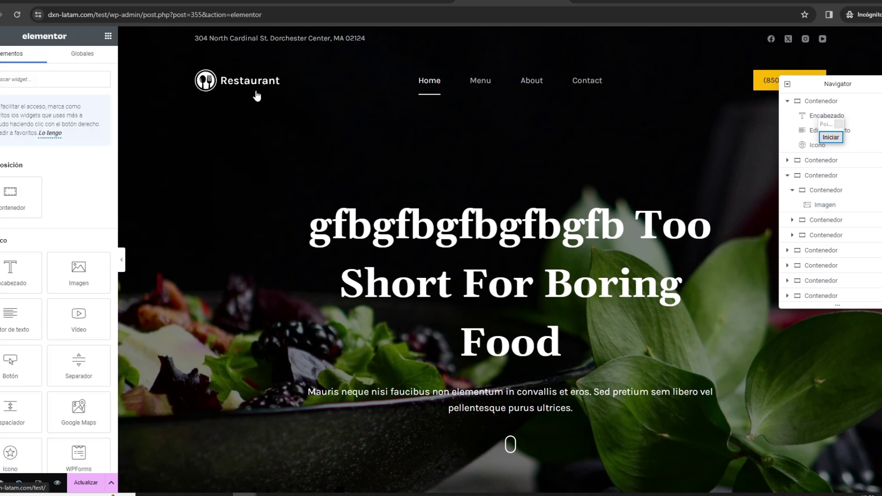